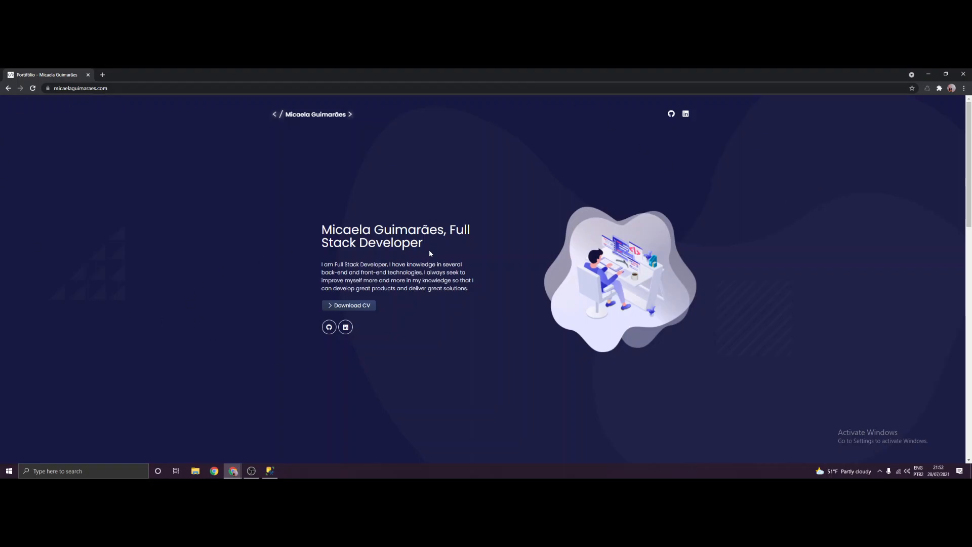
- Scroll the portfolio page down and back up to the top
scroll(630, 171, "down", 5)
scroll(595, 190, "down", 10)
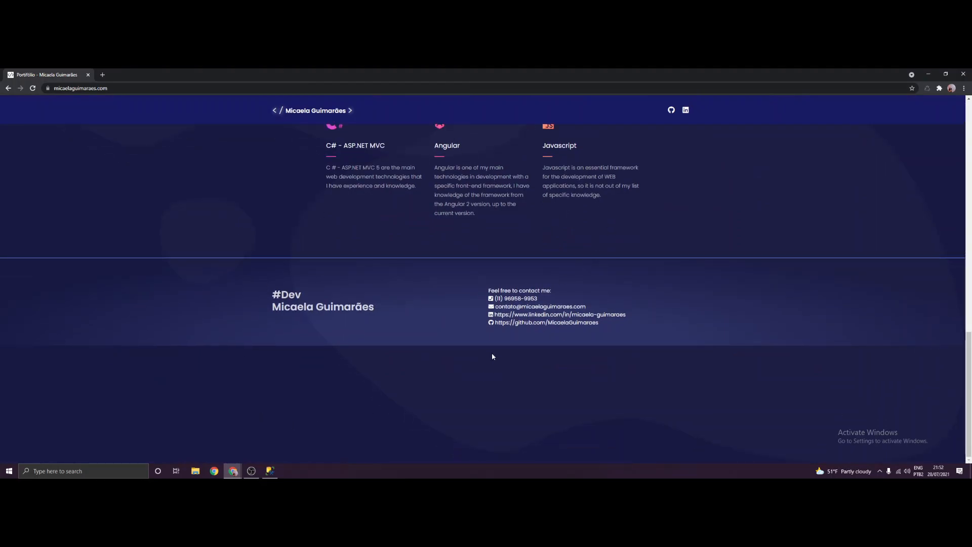
scroll(430, 283, "up", 4)
scroll(436, 302, "up", 7)
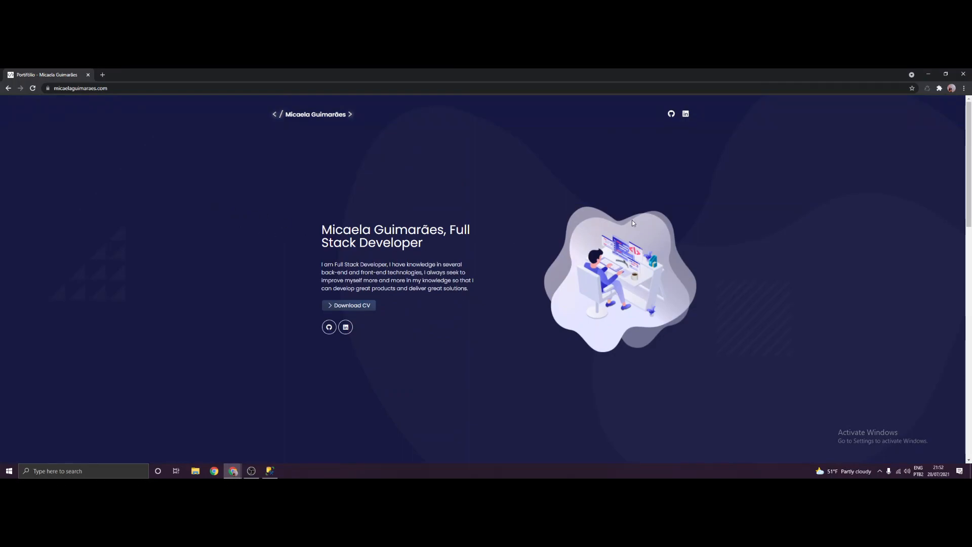
- Minimize Chrome, restore it, and switch to the 'Downloads do SQL Server' tab
left_click(927, 74)
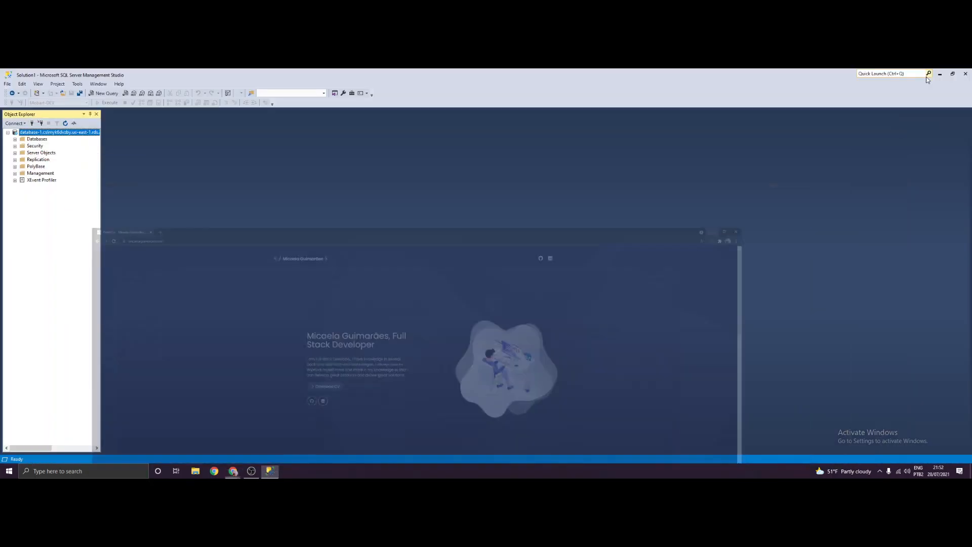
mouse_move(226, 469)
left_click(195, 453)
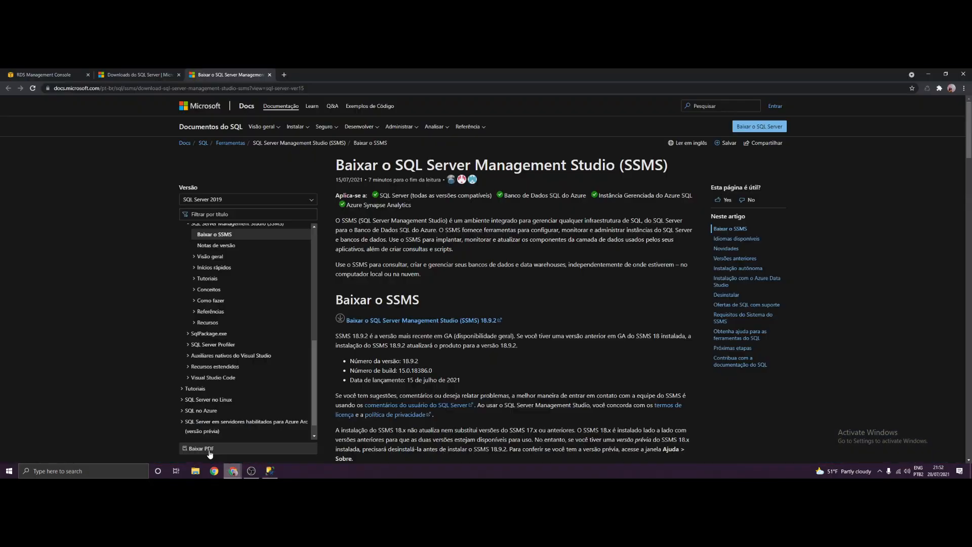
left_click(145, 74)
left_click(225, 73)
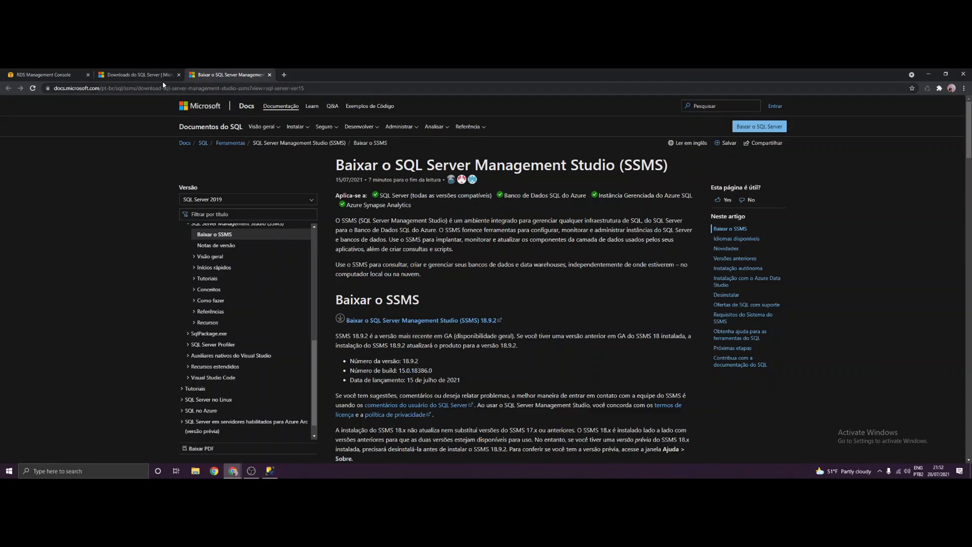
left_click(136, 75)
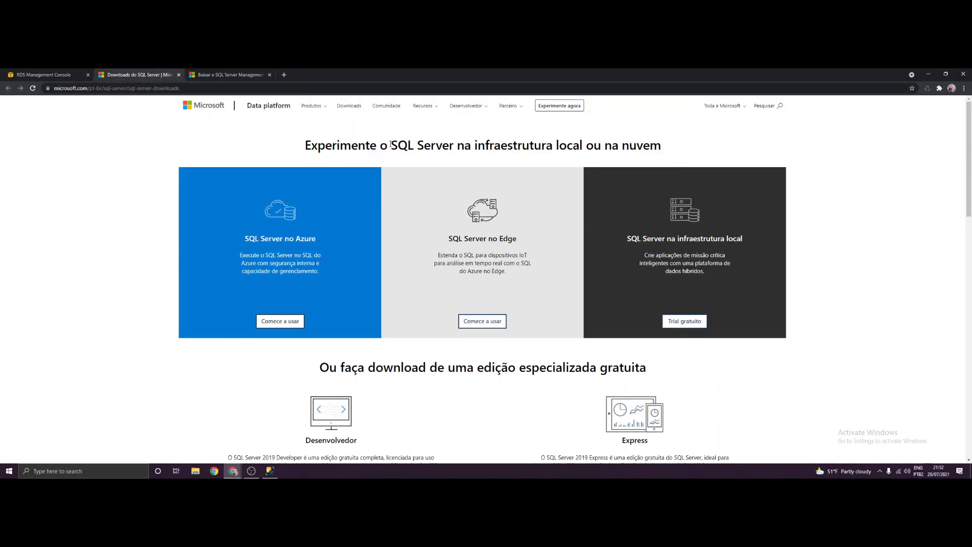
- Highlight and deselect the heading text, then return to the 'Baixar o SQL Server Management' tab
left_click_drag(390, 144, 473, 145)
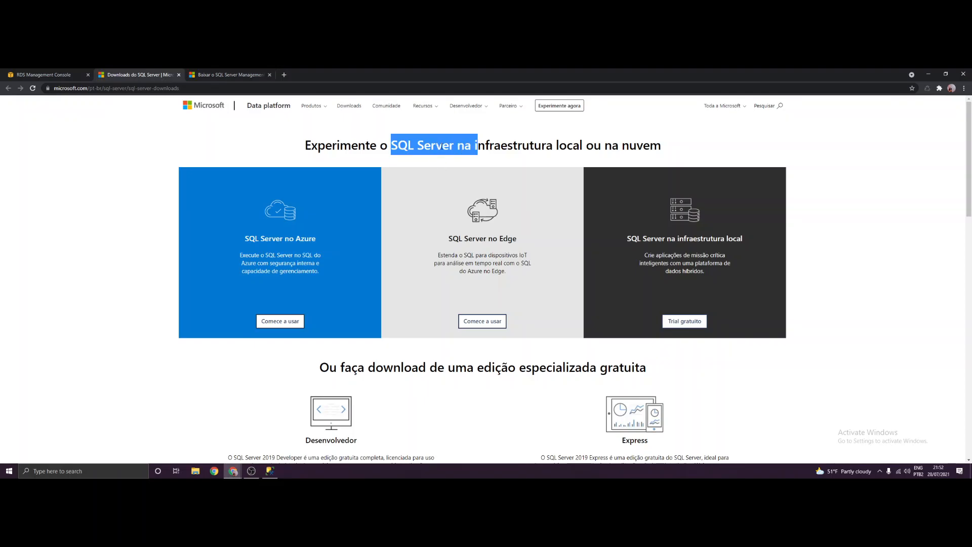
left_click(473, 145)
left_click(235, 71)
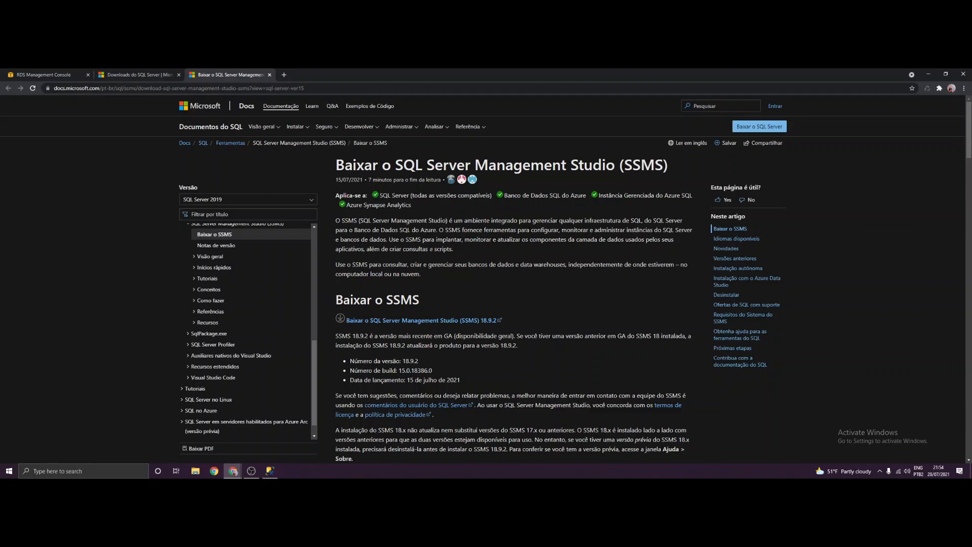
- Connect Object Explorer to the Amazon RDS server with SQL Server Authentication and the saved login
left_click(270, 471)
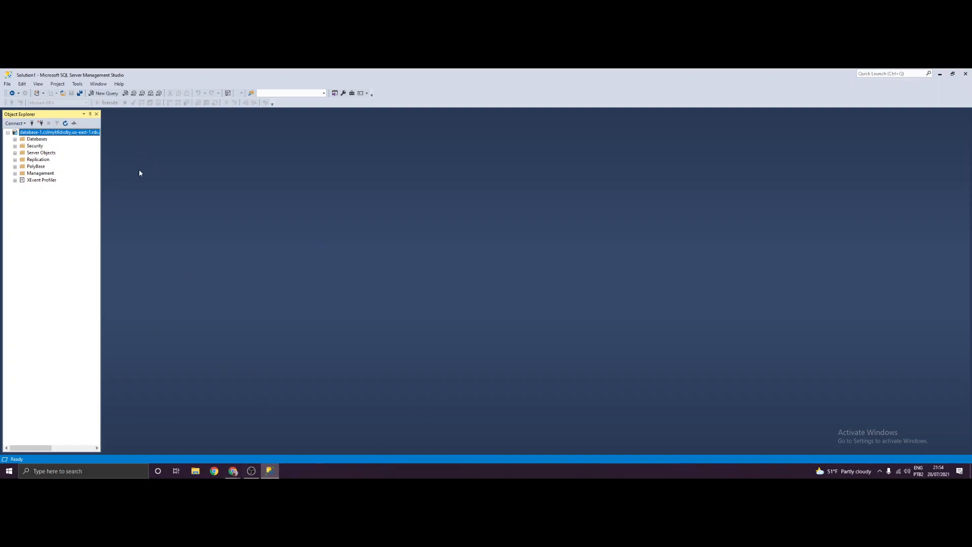
left_click(32, 124)
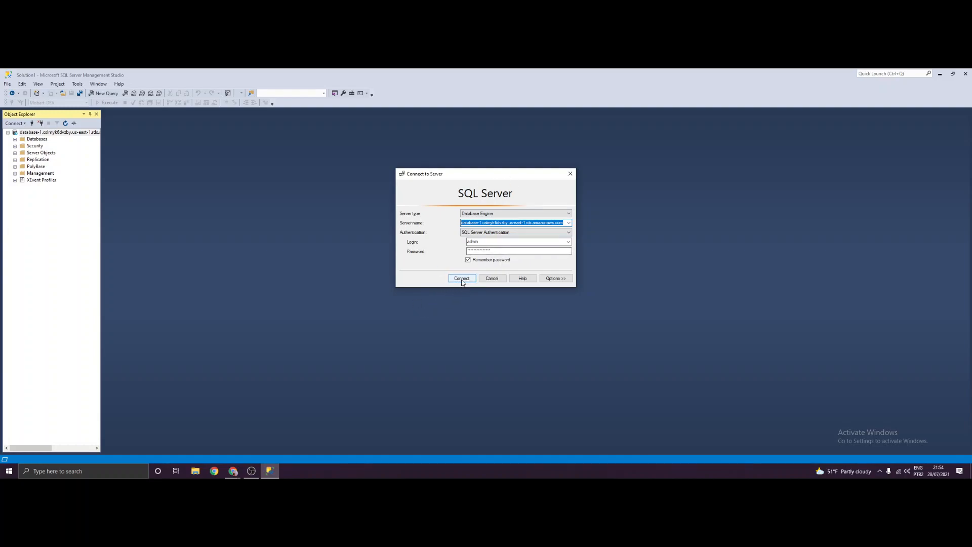
left_click(499, 233)
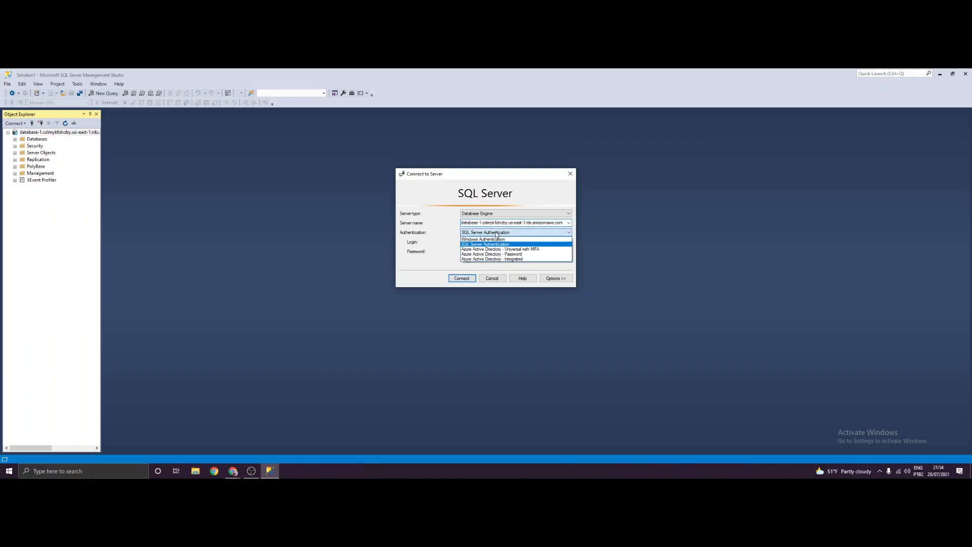
left_click(499, 244)
left_click(489, 233)
left_click(487, 244)
left_click(451, 280)
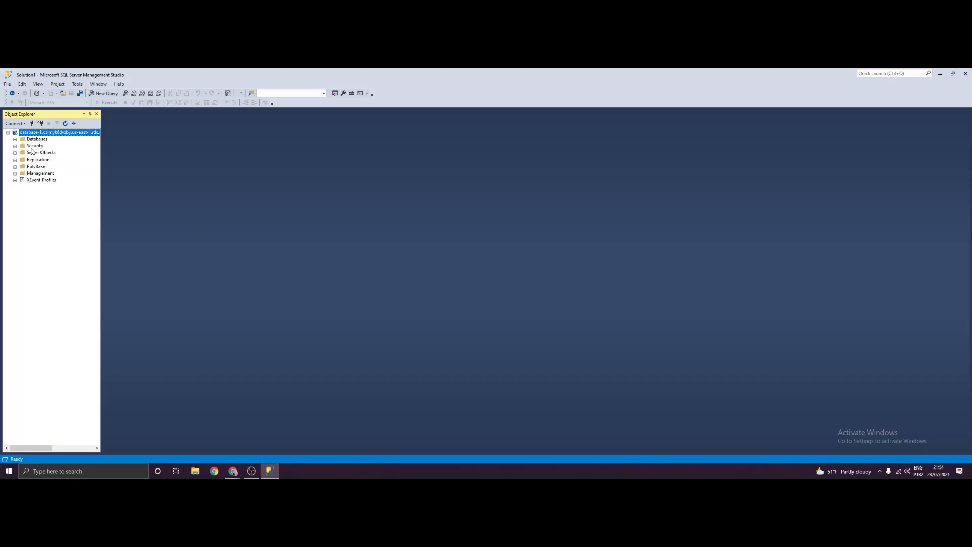
- Expand Databases and create a new database named dbdataexport1 through New Database
left_click(15, 140)
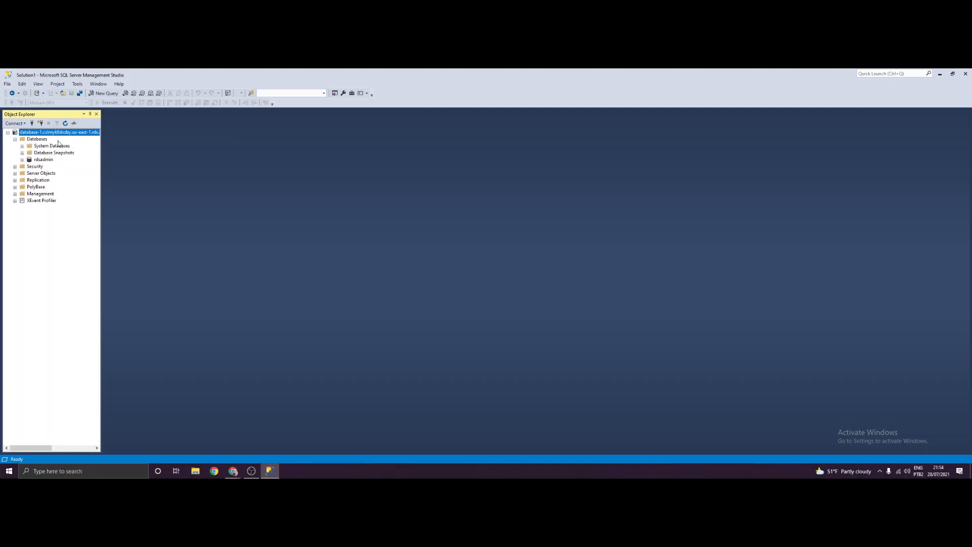
left_click(36, 140)
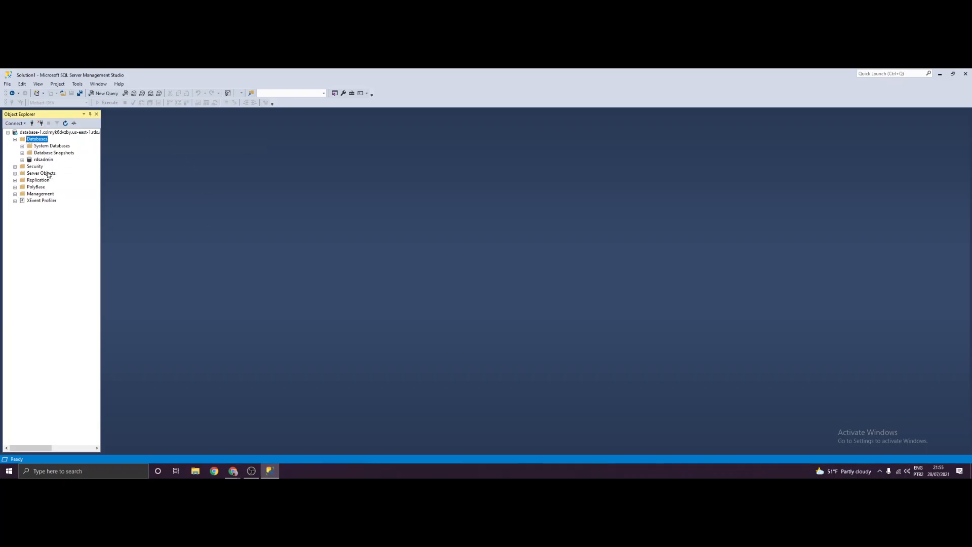
right_click(41, 141)
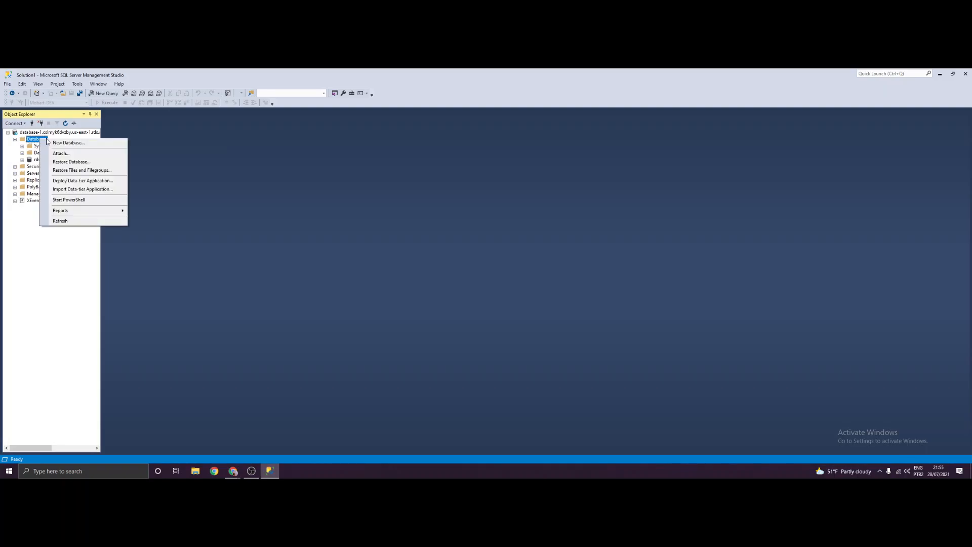
left_click(82, 145)
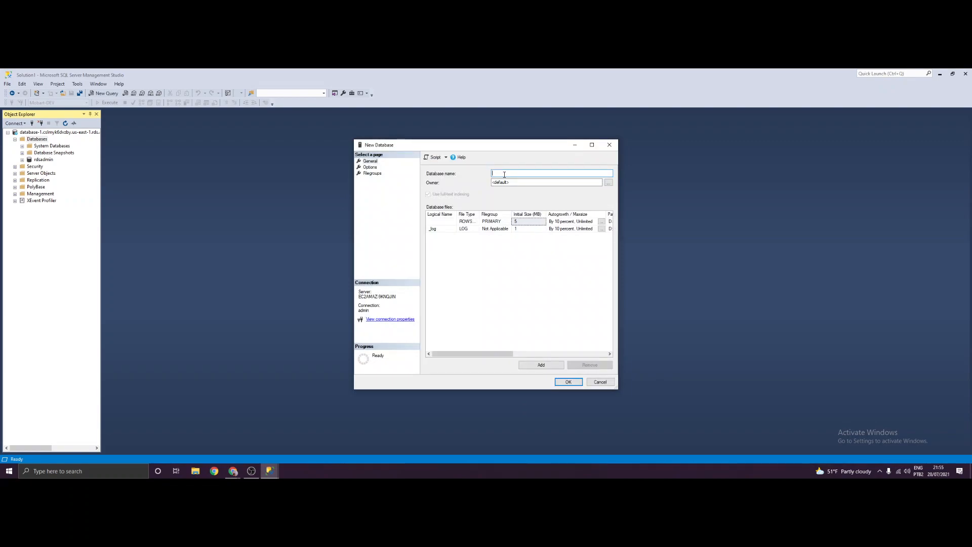
type("ata")
left_click(567, 382)
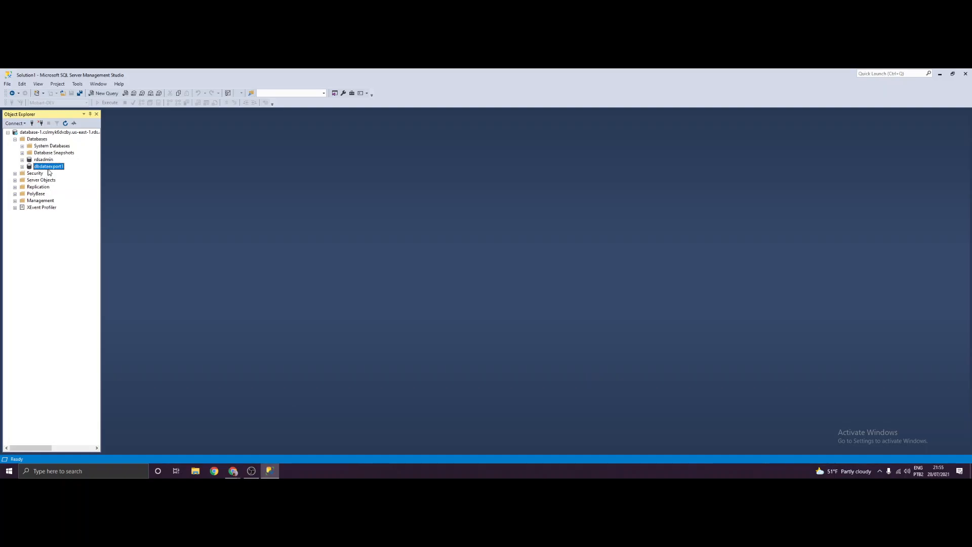
left_click(37, 139)
- Create a second database named dbdataexport2 from the Databases folder's New Database dialog
right_click(36, 138)
left_click(63, 146)
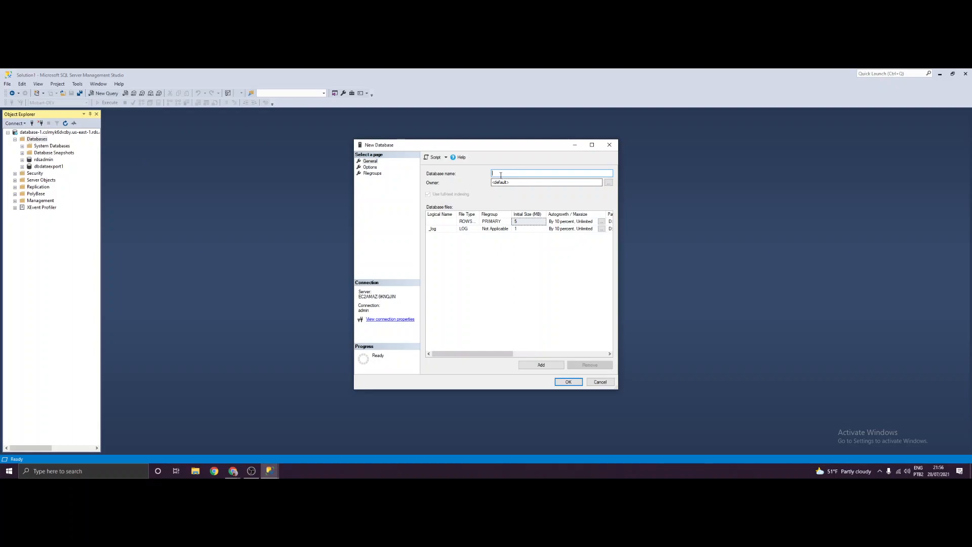
type("dbdataexport")
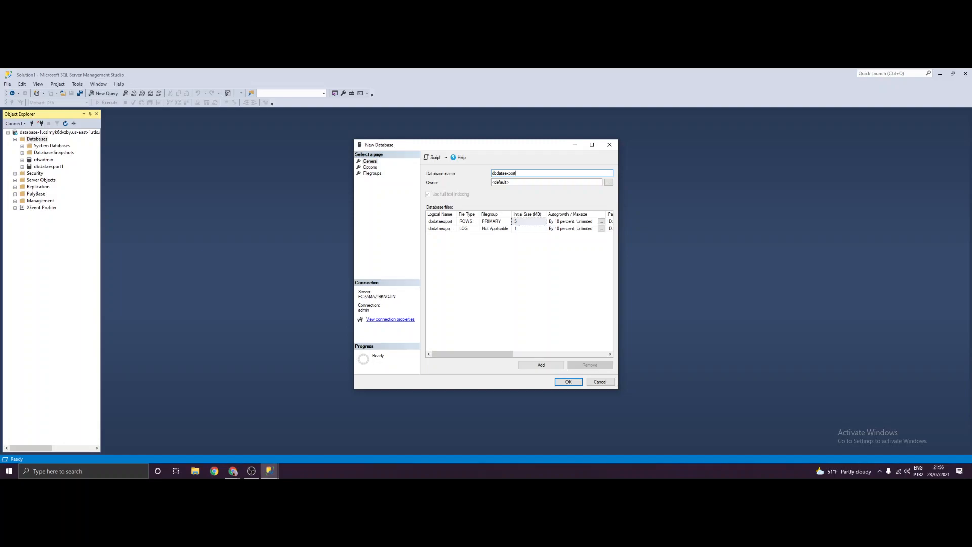
key("Return")
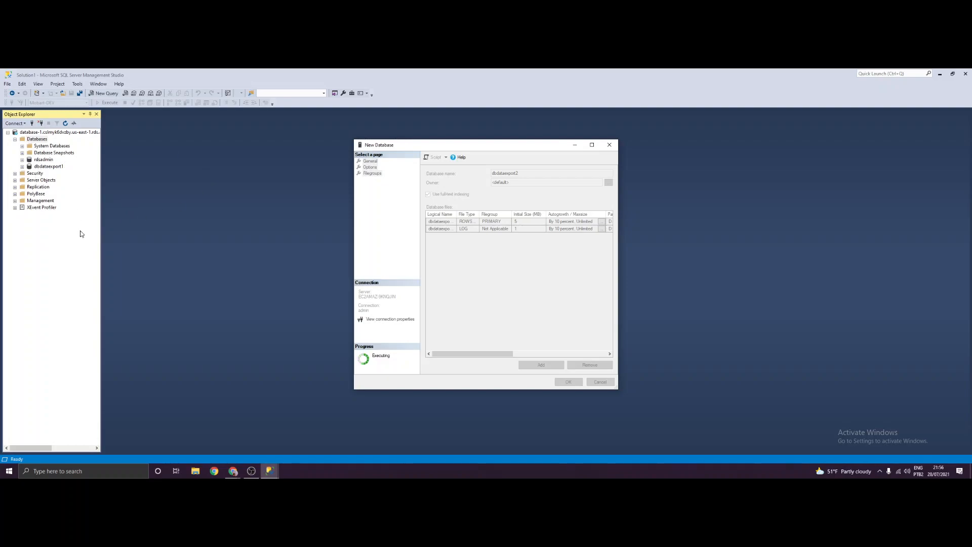
left_click(41, 168)
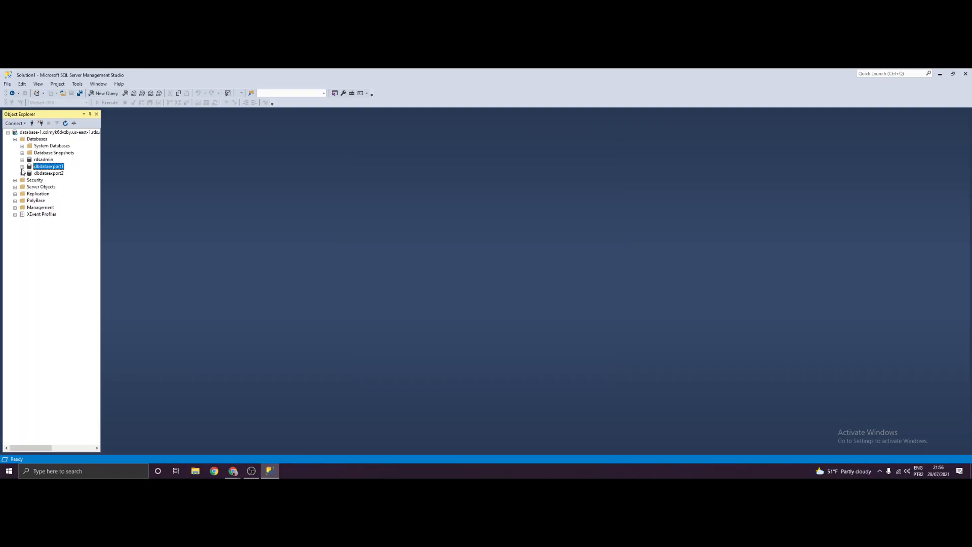
- Expand dbdataexport1's Tables folder and open a new table designer, dbo.Table_1
left_click(21, 167)
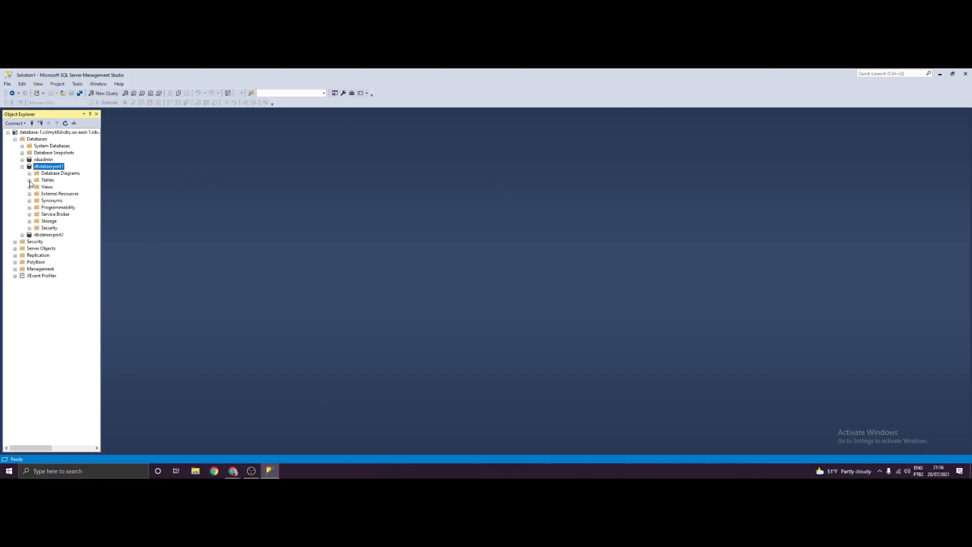
left_click(30, 180)
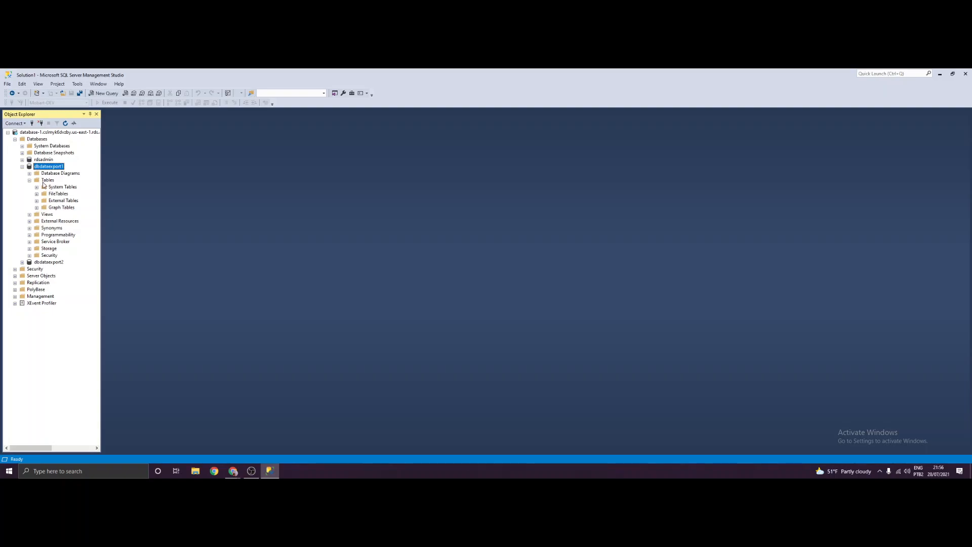
right_click(43, 181)
mouse_move(57, 187)
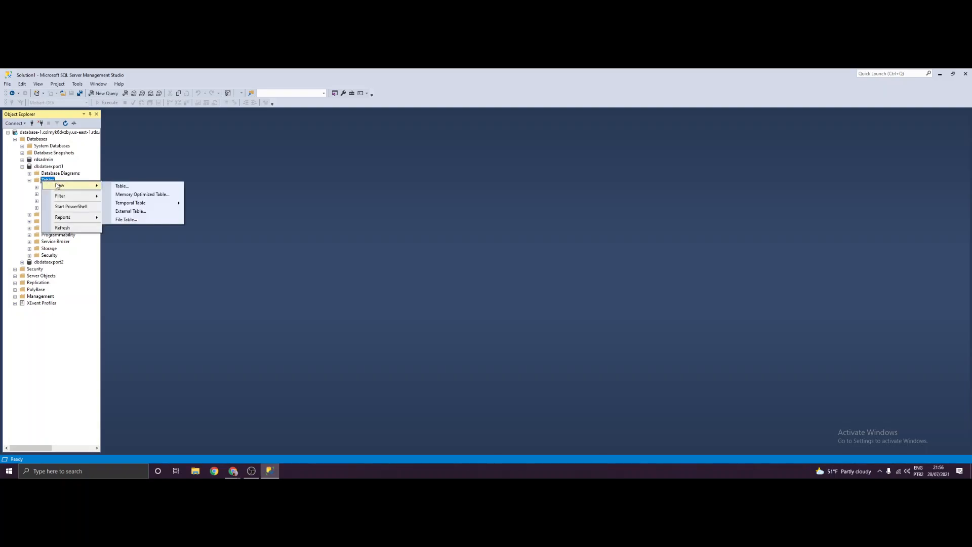
left_click(145, 189)
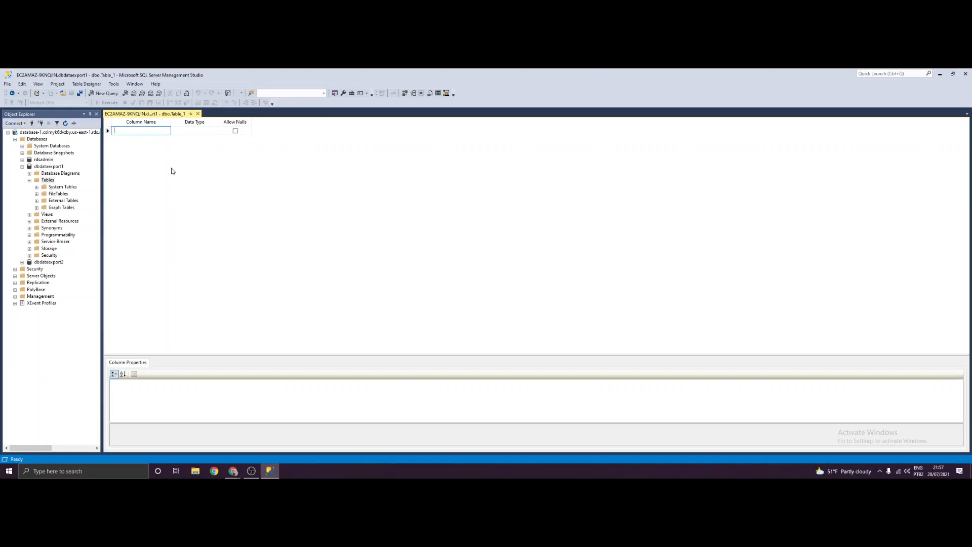
- Add an Id column of type int and make it the primary key
type("id")
key("Tab")
type("int")
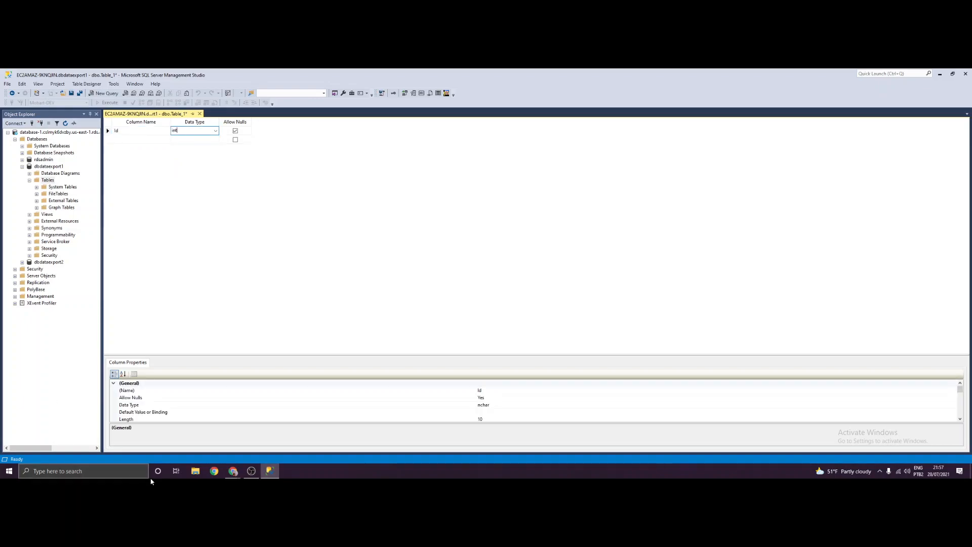
left_click(107, 132)
right_click(107, 131)
left_click(135, 134)
- Set Id's Is Identity property to Yes in the column properties
scroll(247, 401, "down", 2)
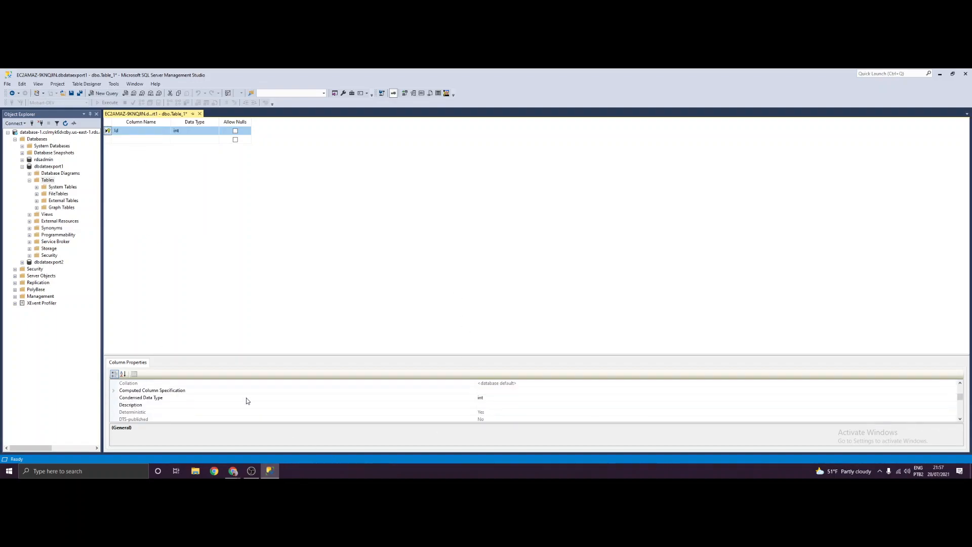
scroll(171, 398, "down", 1)
scroll(172, 398, "up", 2)
double_click(182, 413)
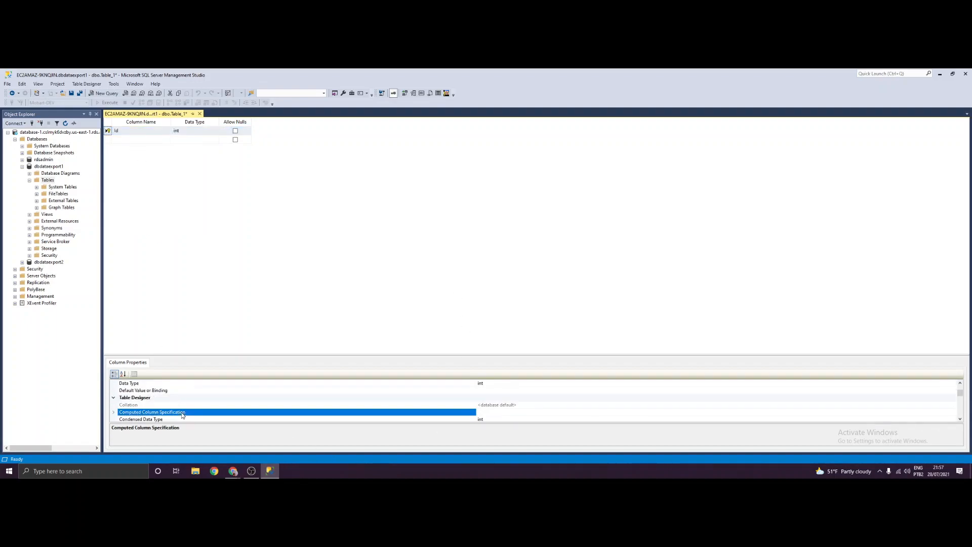
left_click(114, 397)
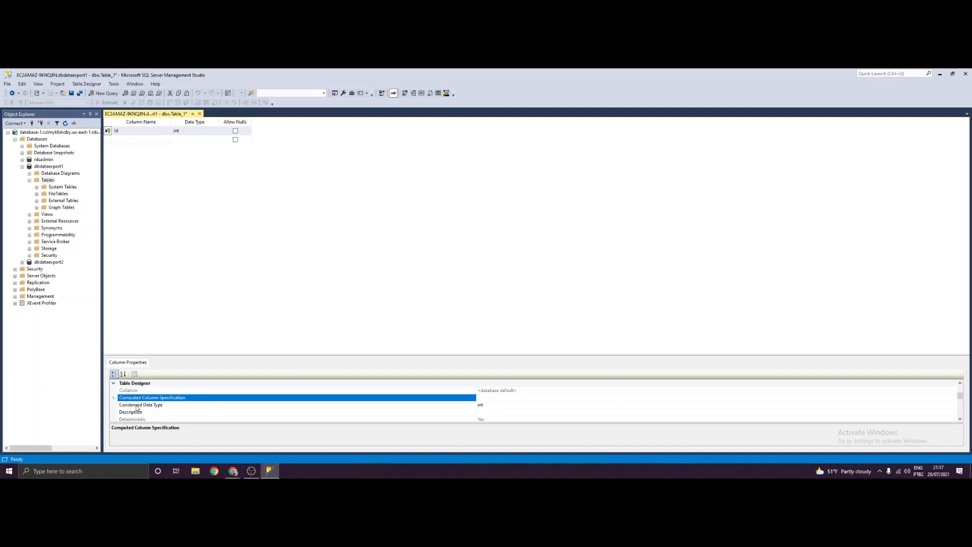
scroll(138, 408, "down", 2)
double_click(140, 405)
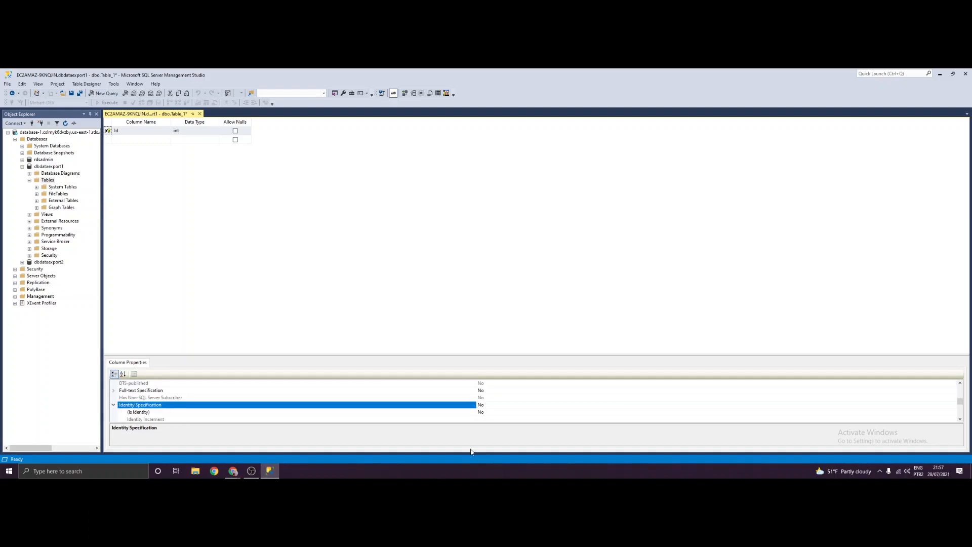
left_click(494, 412)
double_click(494, 412)
left_click(187, 188)
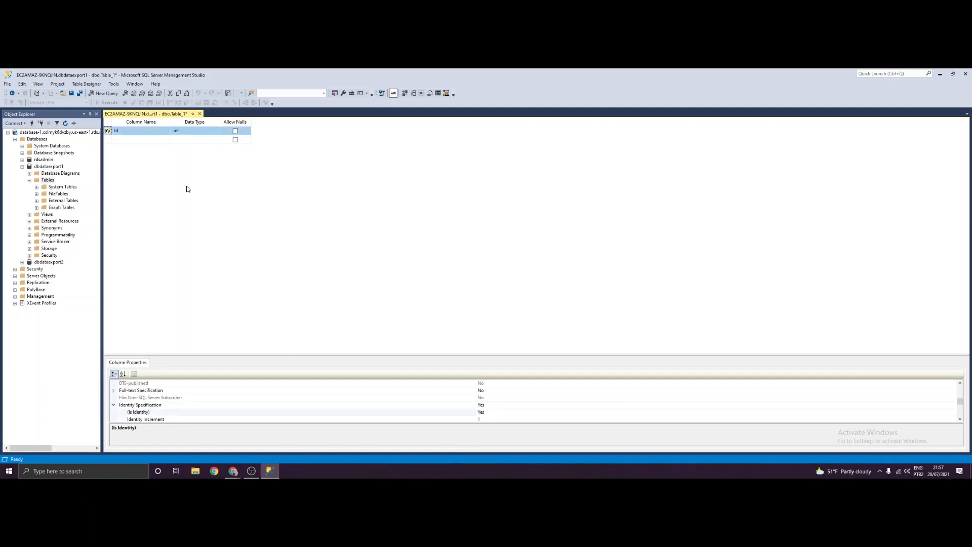
- Add a Name column of type varchar(MAX)
left_click(160, 138)
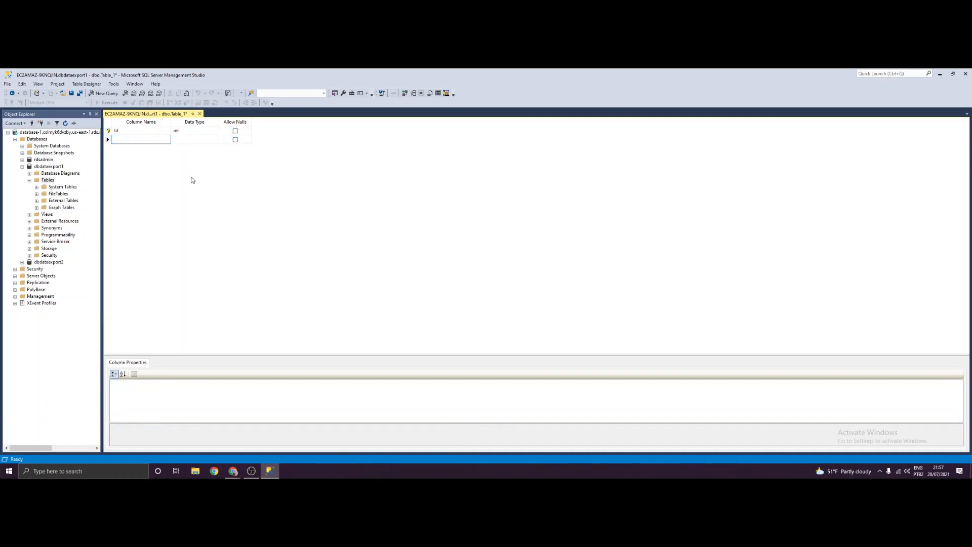
type("na")
key("BackSpace")
key("Tab")
type("varchar")
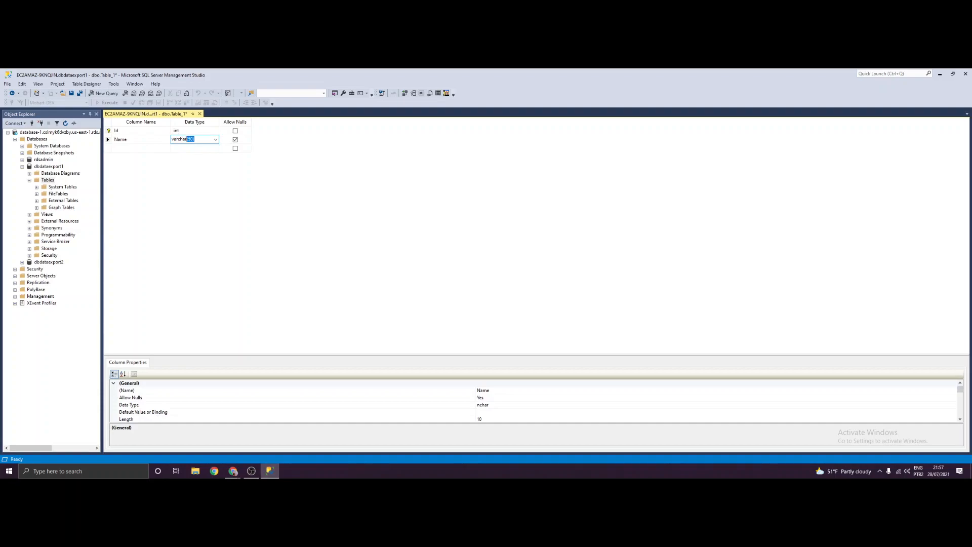
type("(max)")
left_click(136, 150)
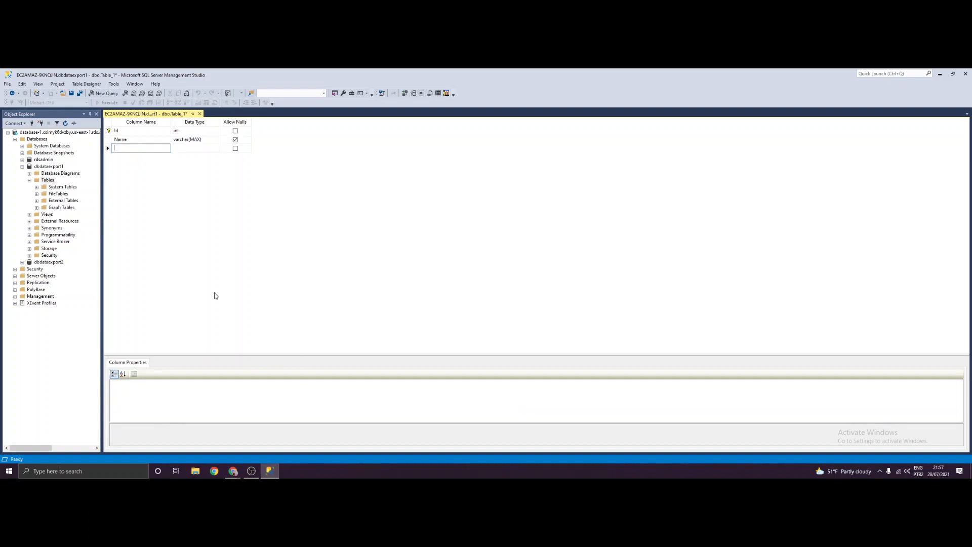
- Add an Email varchar(MAX) column, disallow nulls on Name, and save the design
type("ema")
key("BackSpace")
type("Email")
key("Tab")
type("varch")
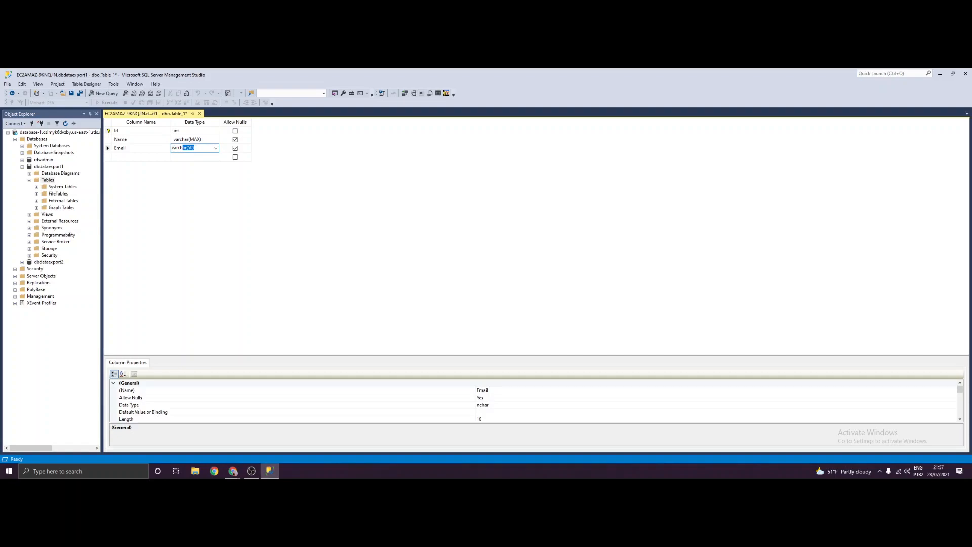
key("BackSpace")
key("Return")
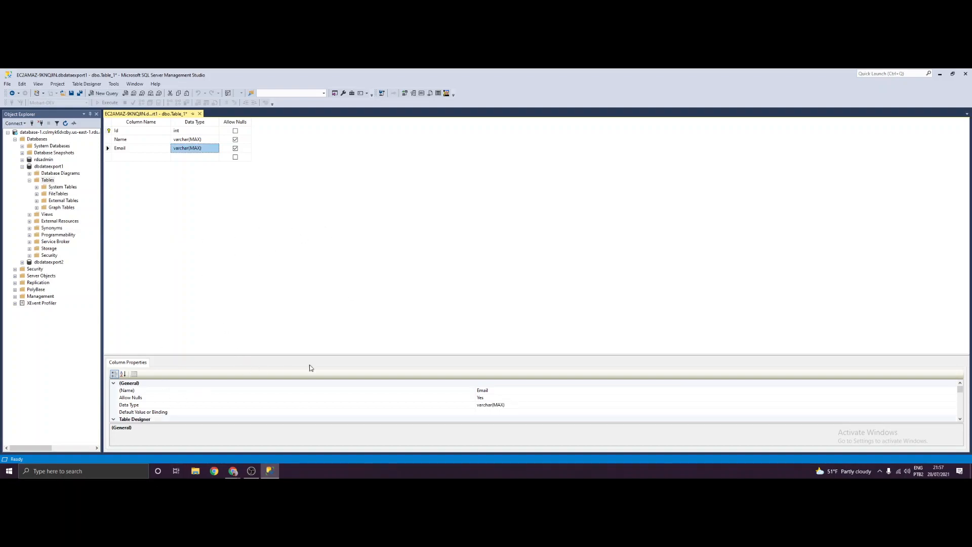
left_click(235, 140)
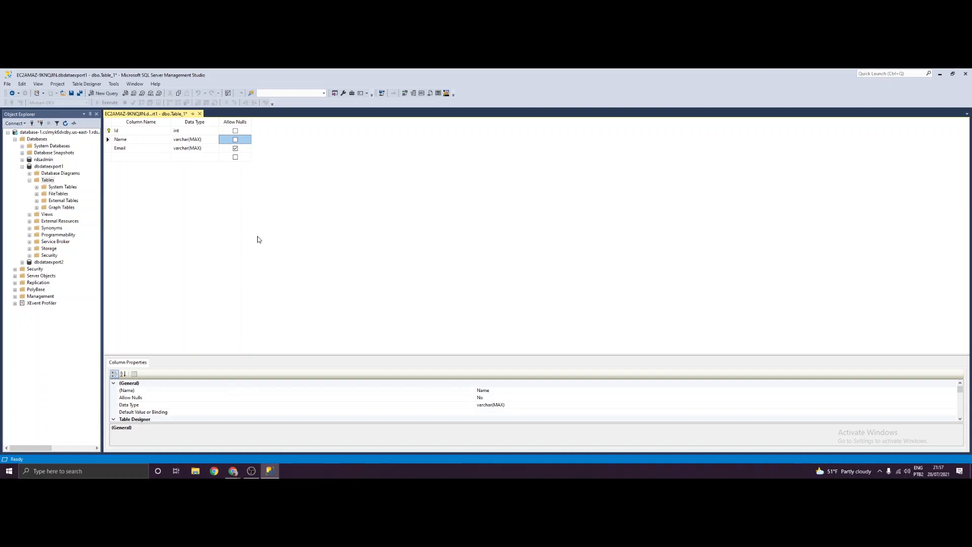
key("ctrl+s")
- Name the table Users, close its designer, and refresh to select dbo.Users
type("User")
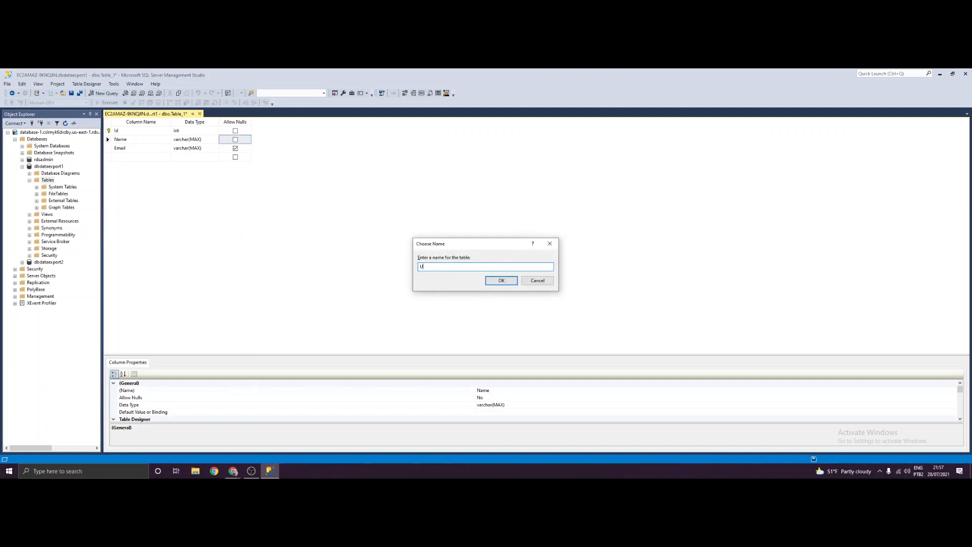
key("Return")
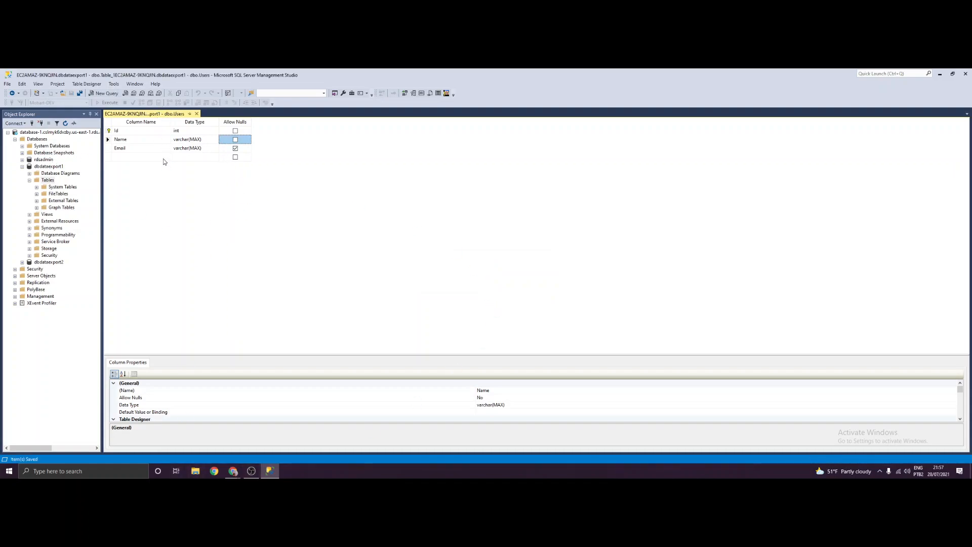
left_click(197, 114)
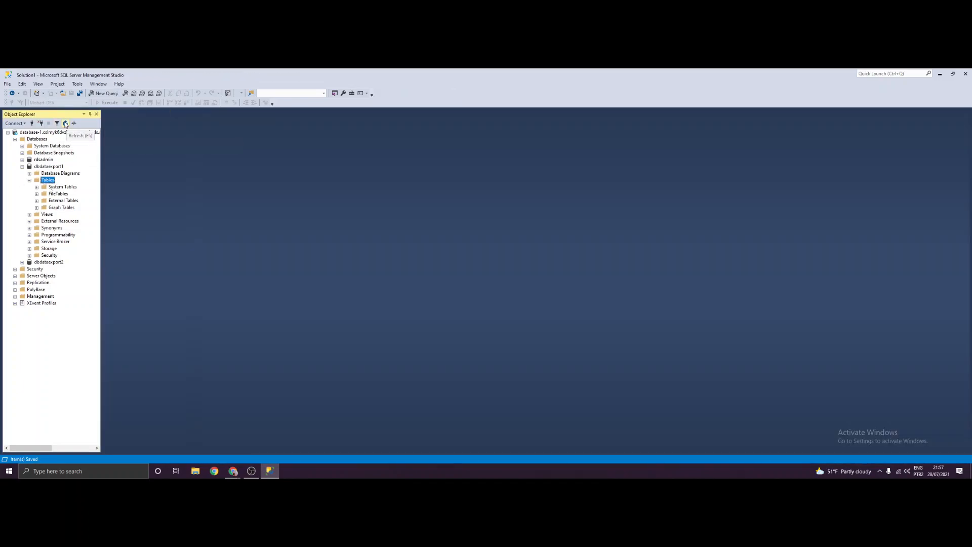
left_click(64, 124)
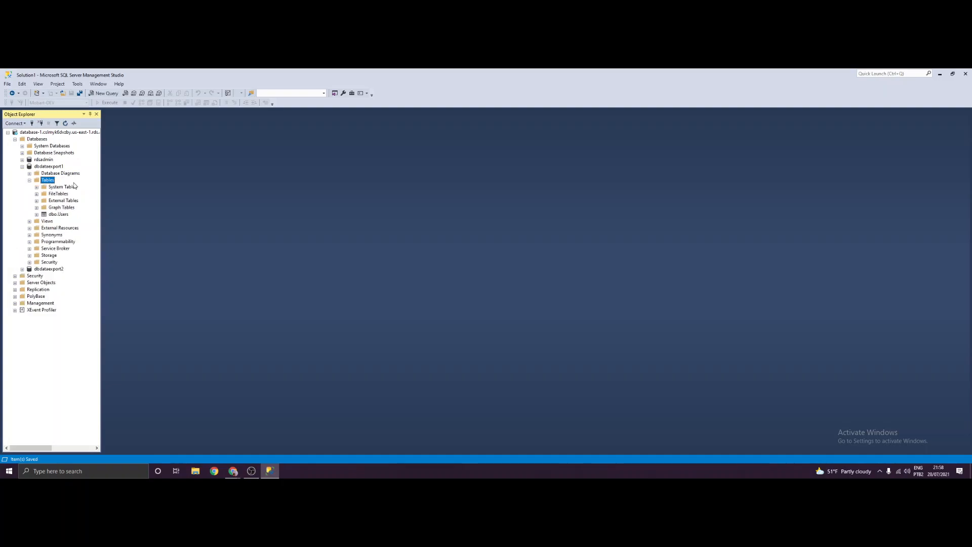
left_click(63, 214)
- Open dbo.Users with Edit Top 200 Rows and enter a row with a person's name and e-mail
right_click(63, 220)
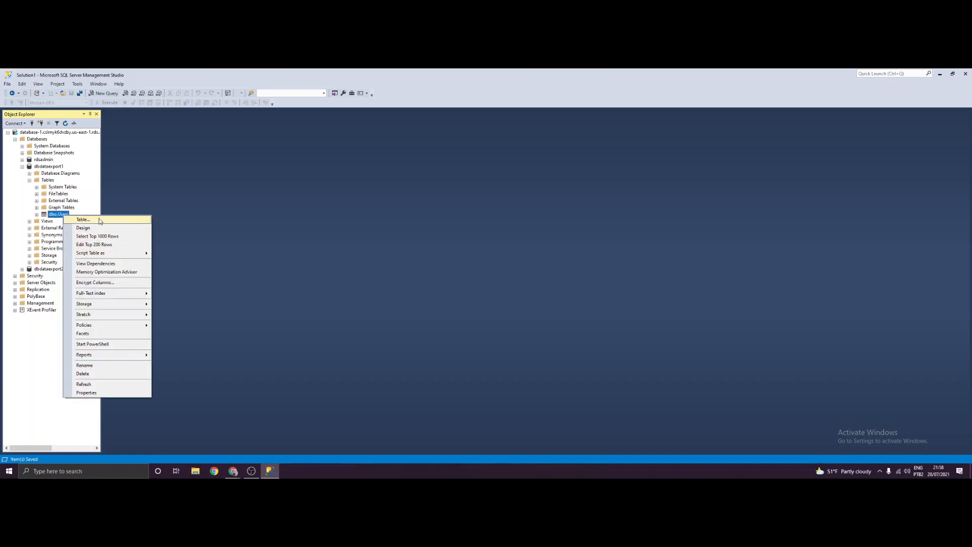
left_click(94, 245)
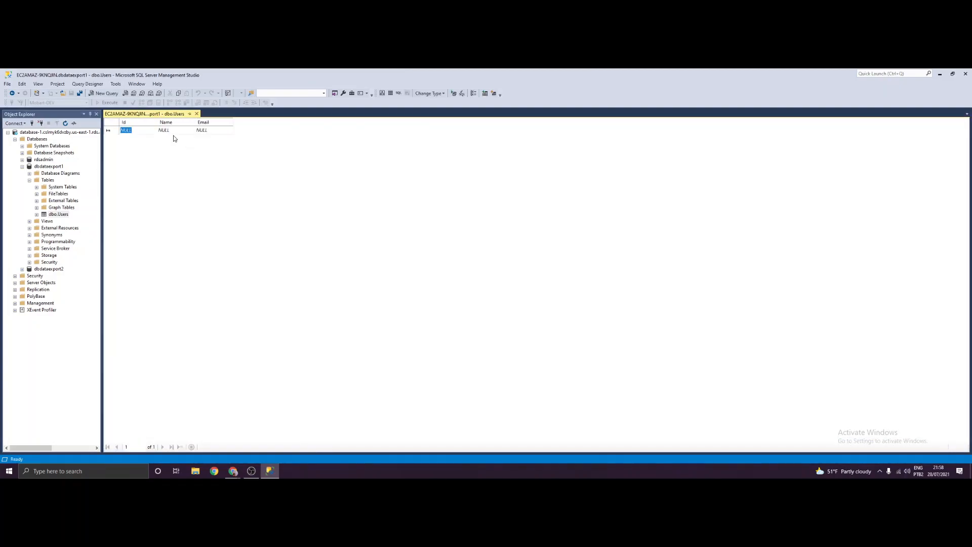
left_click(171, 131)
type("Micaela")
key("Tab")
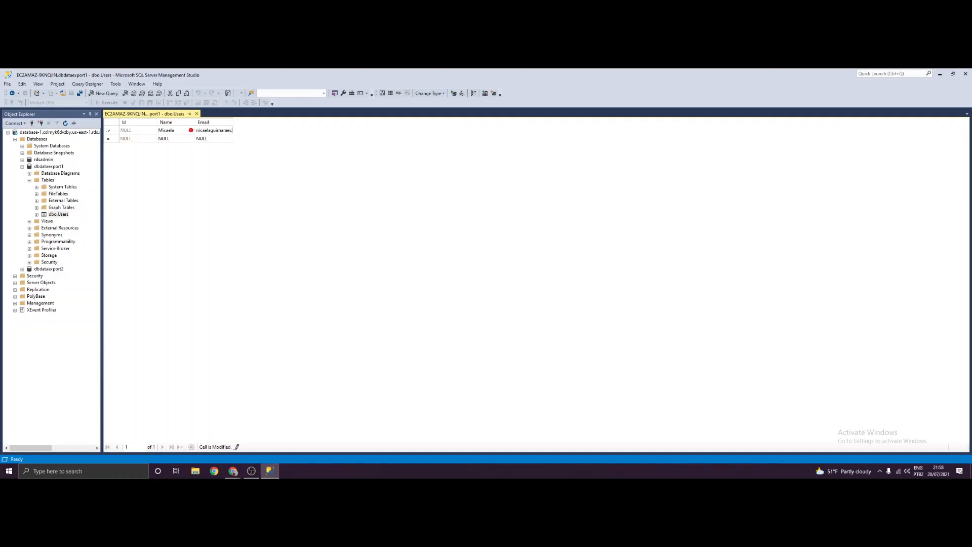
key("Tab")
left_click(196, 114)
left_click(113, 96)
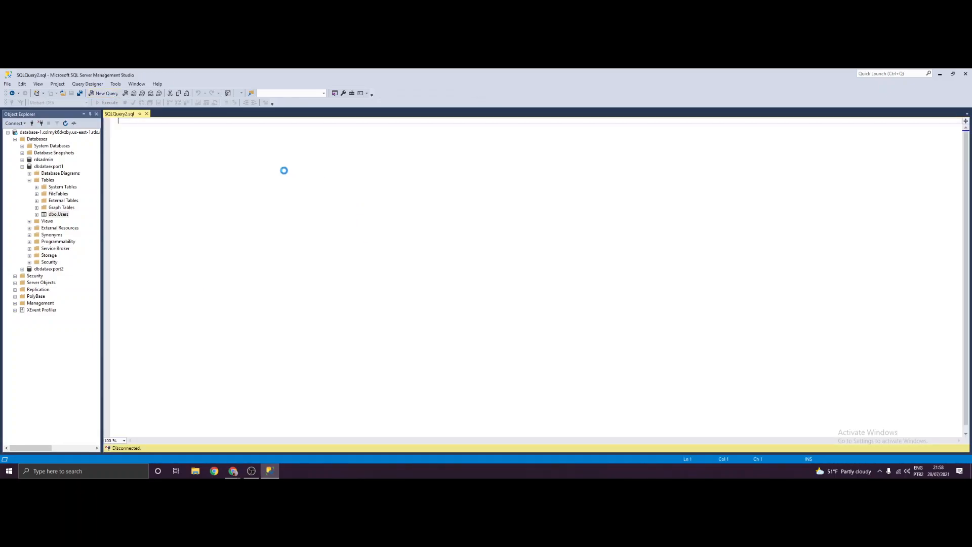
type("select")
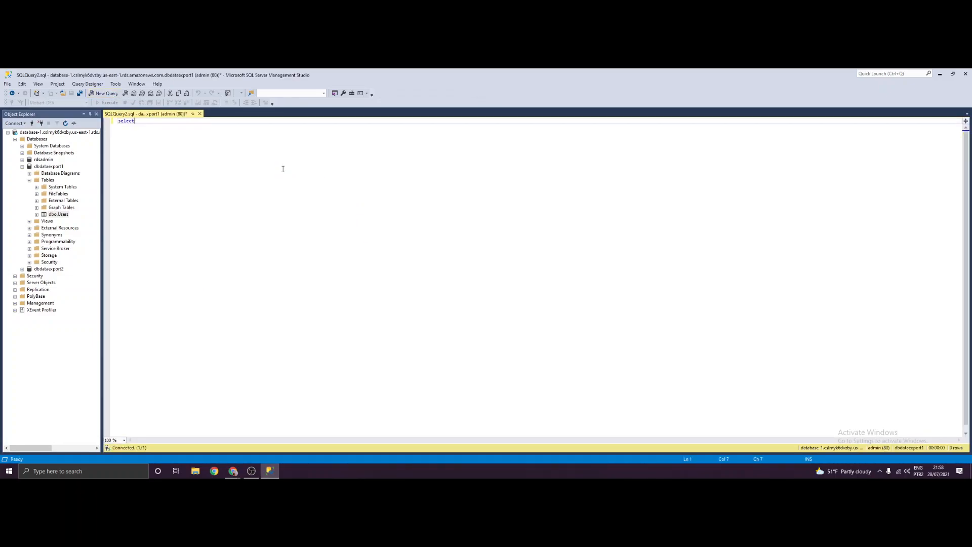
type(" 8 from")
type("* ")
type(" from Users")
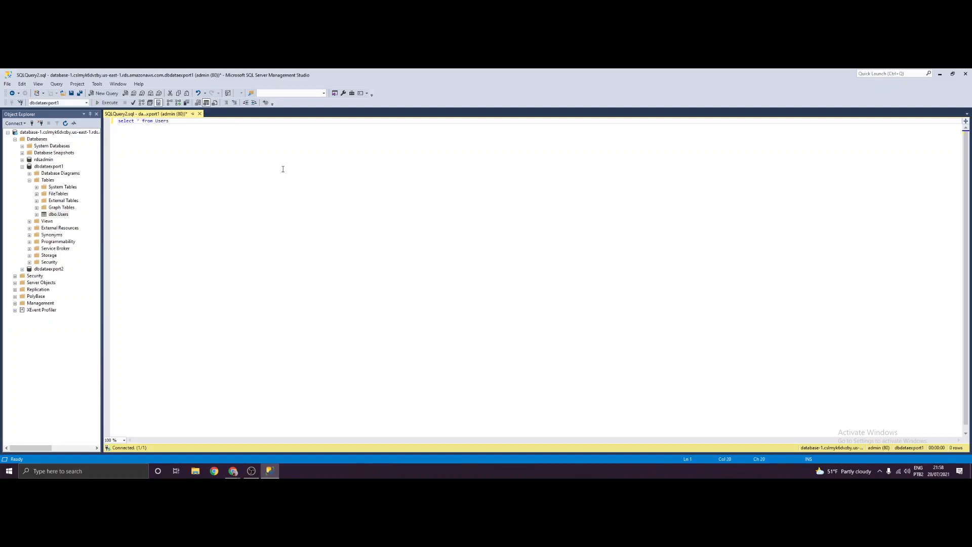
key("ctrl+a")
key("F5")
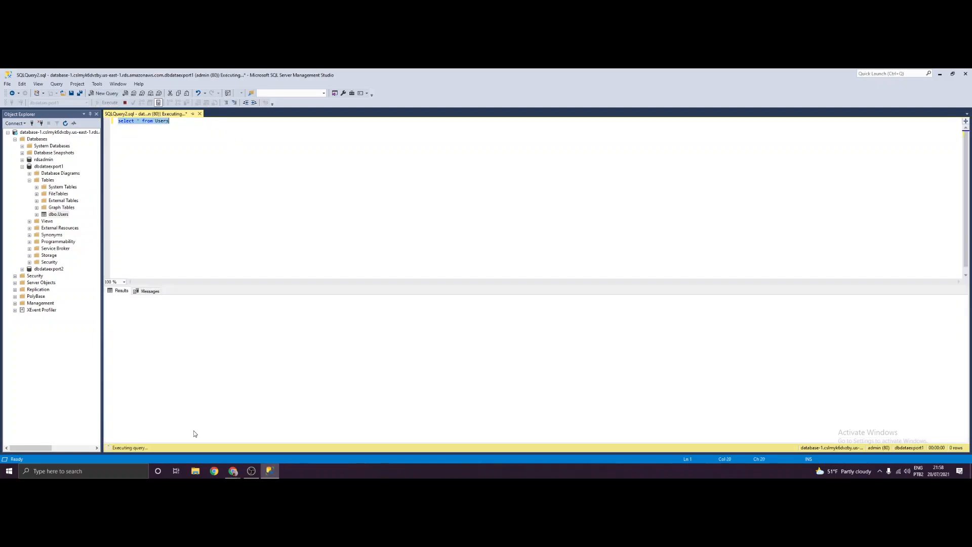
left_click(135, 307)
left_click(173, 307)
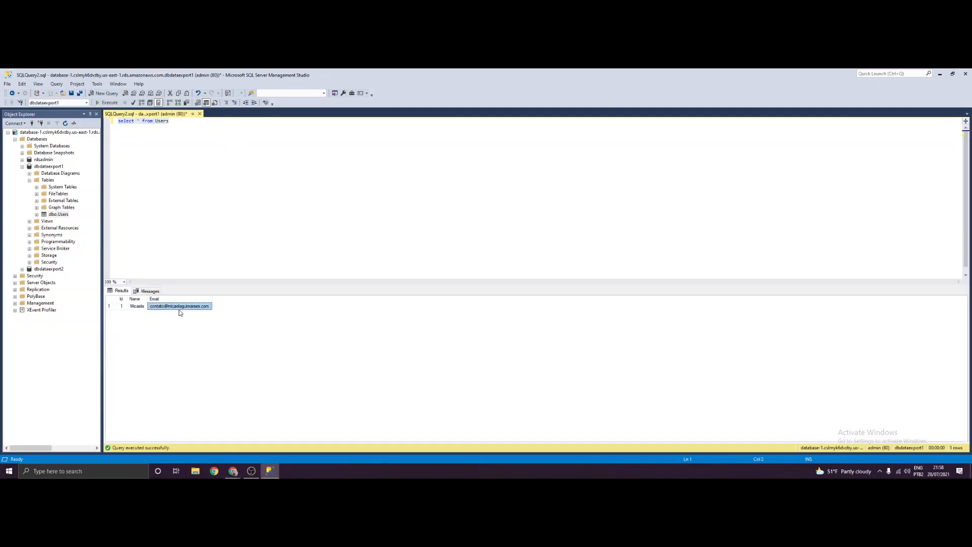
left_click_drag(123, 308, 201, 310)
left_click(144, 174)
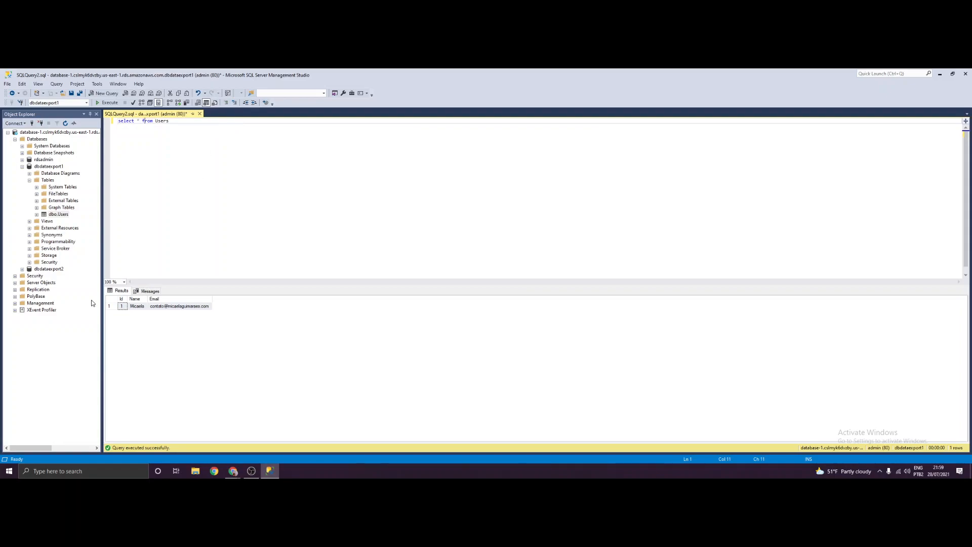
left_click(237, 183)
- Close SQLQuery2 without saving, dismiss the OneDrive notice, and collapse Tables and dbdataexport1
left_click(200, 114)
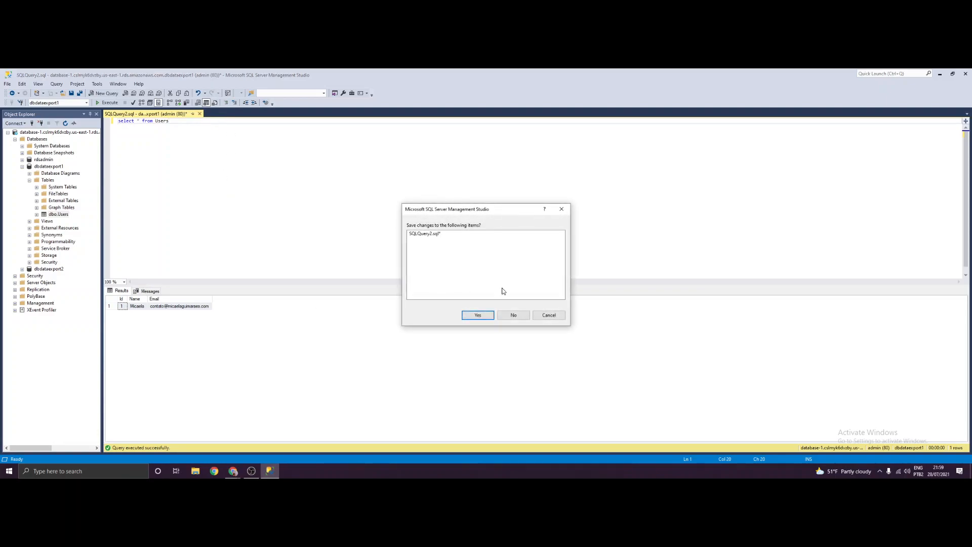
left_click(512, 313)
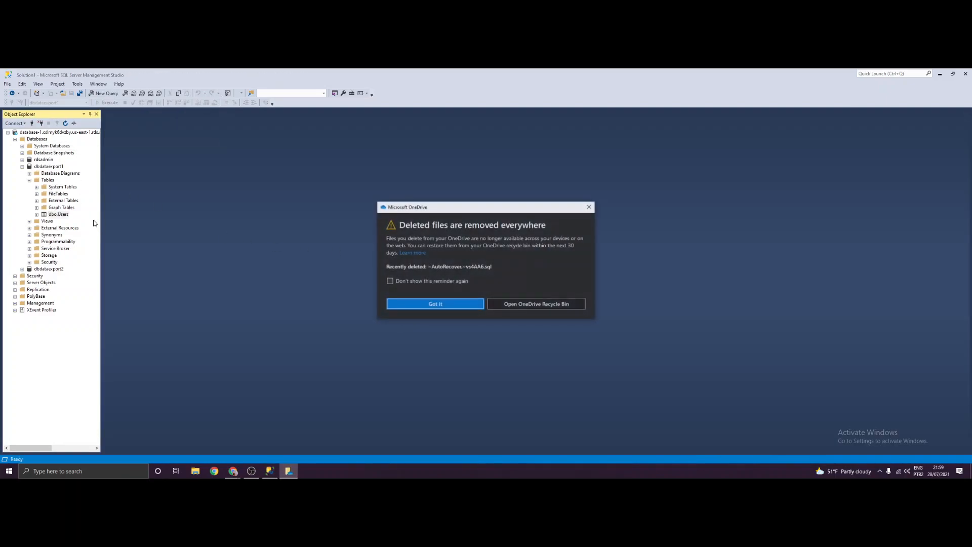
left_click(589, 207)
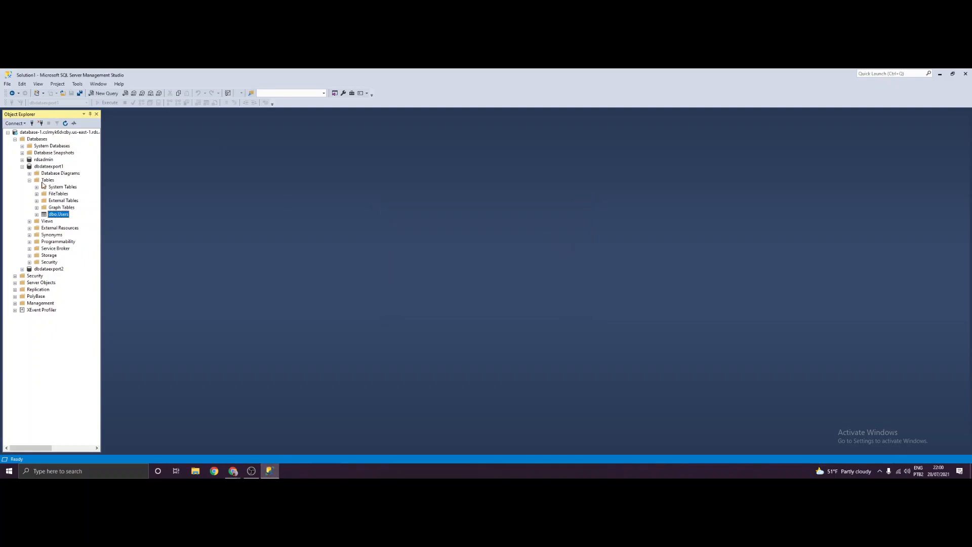
left_click(29, 180)
left_click(21, 167)
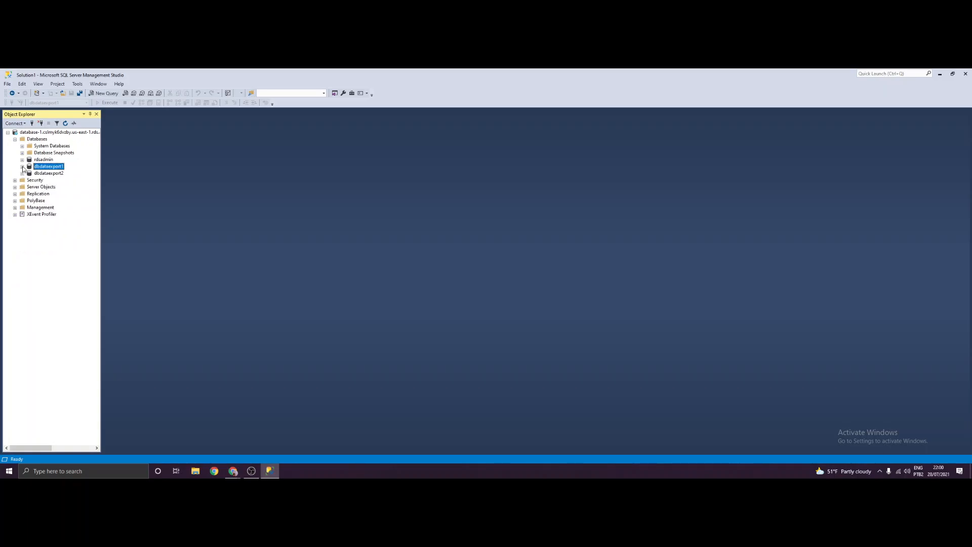
- Launch Tasks > Export Data from dbdataexport1's context menu and reposition the wizard window
right_click(59, 166)
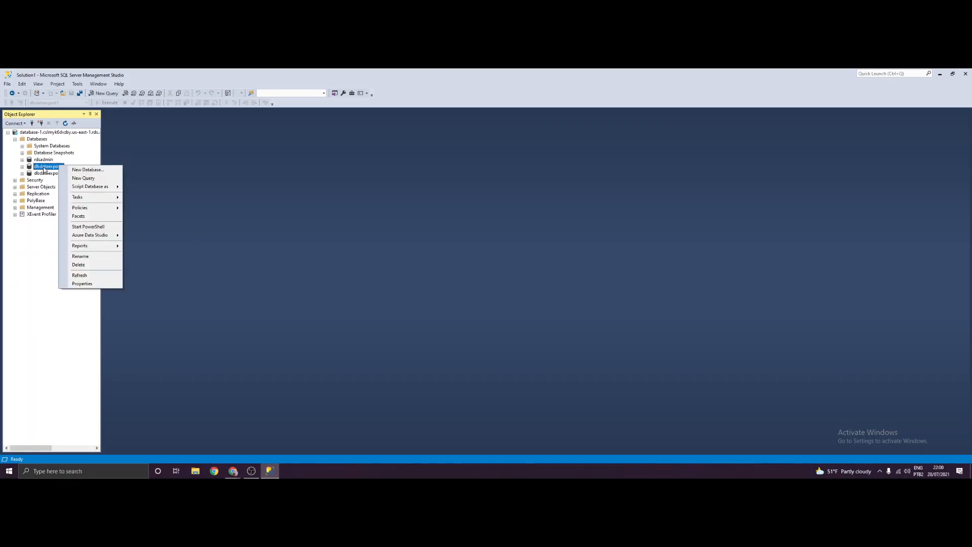
left_click(45, 168)
right_click(43, 167)
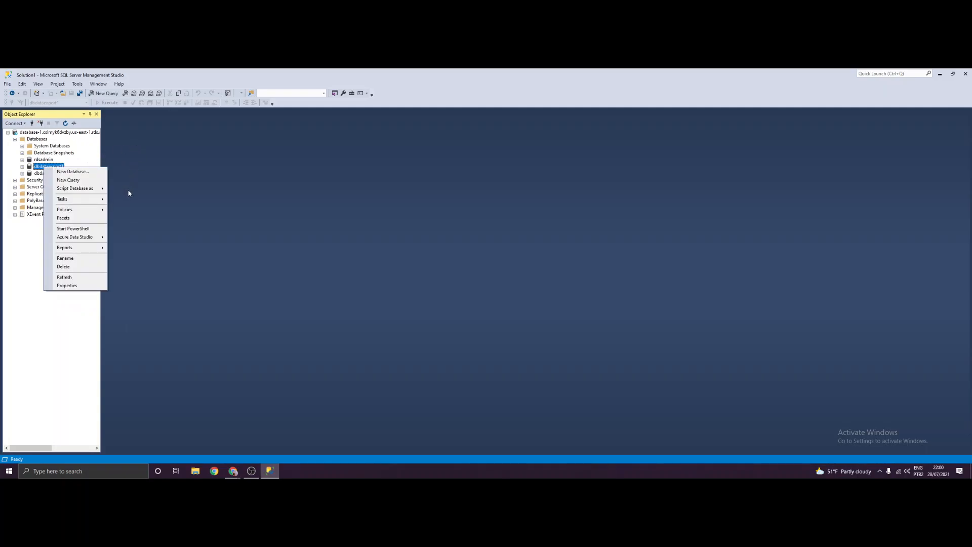
mouse_move(103, 198)
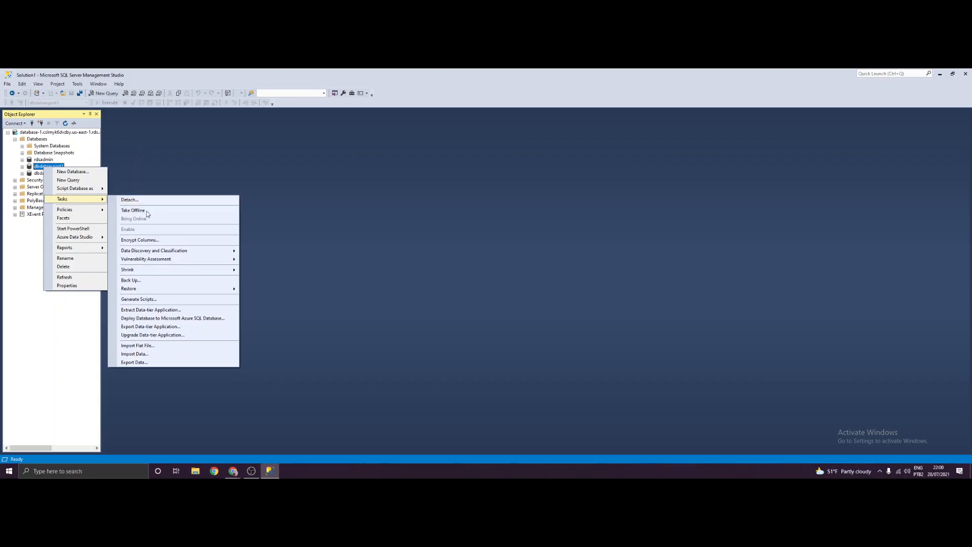
left_click(144, 363)
left_click_drag(159, 137, 331, 123)
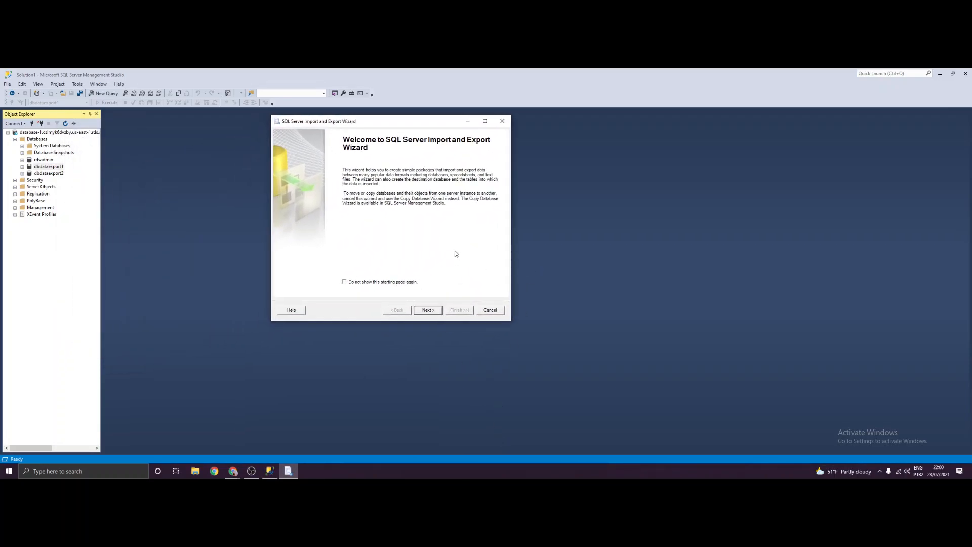
- Pass the welcome page and choose Microsoft OLE DB Provider for SQL Server as the data source
left_click(428, 310)
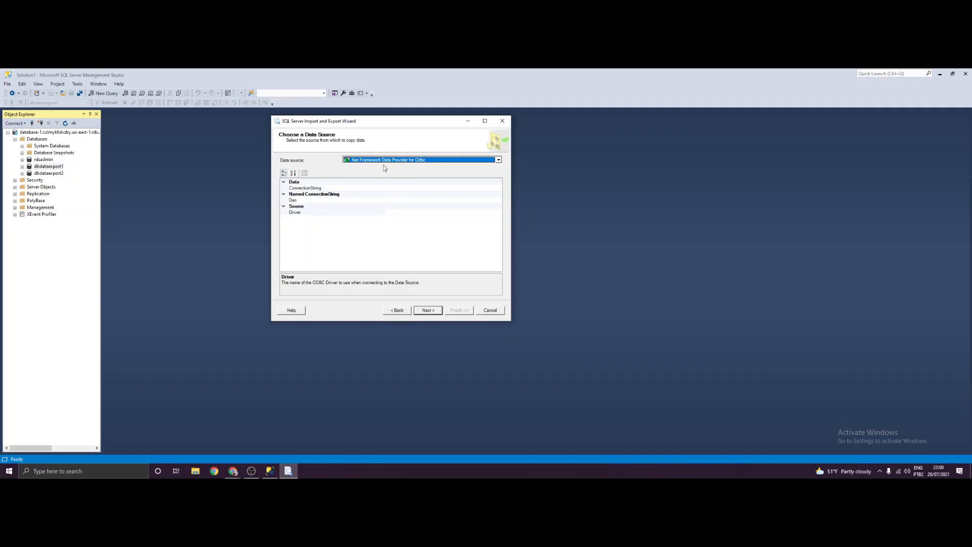
left_click(498, 161)
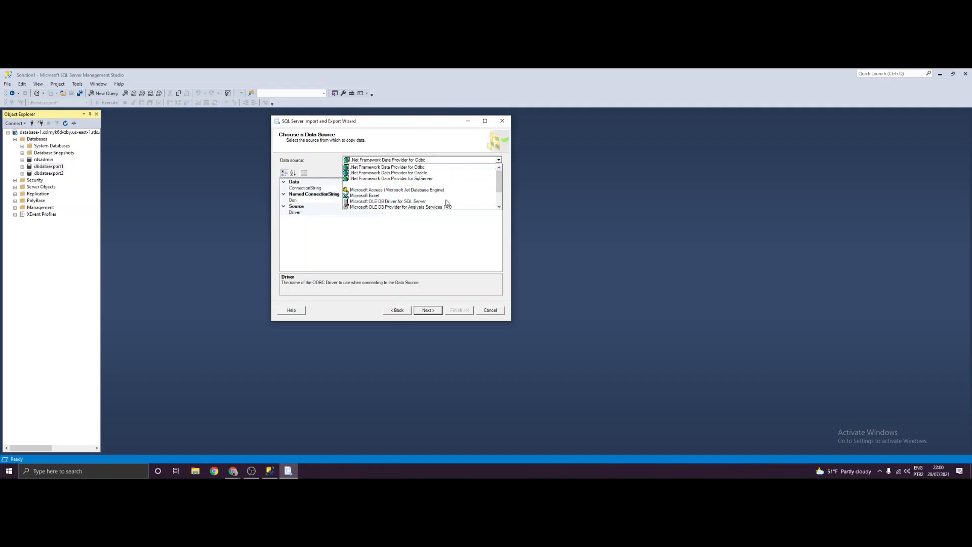
scroll(395, 177, "down", 2)
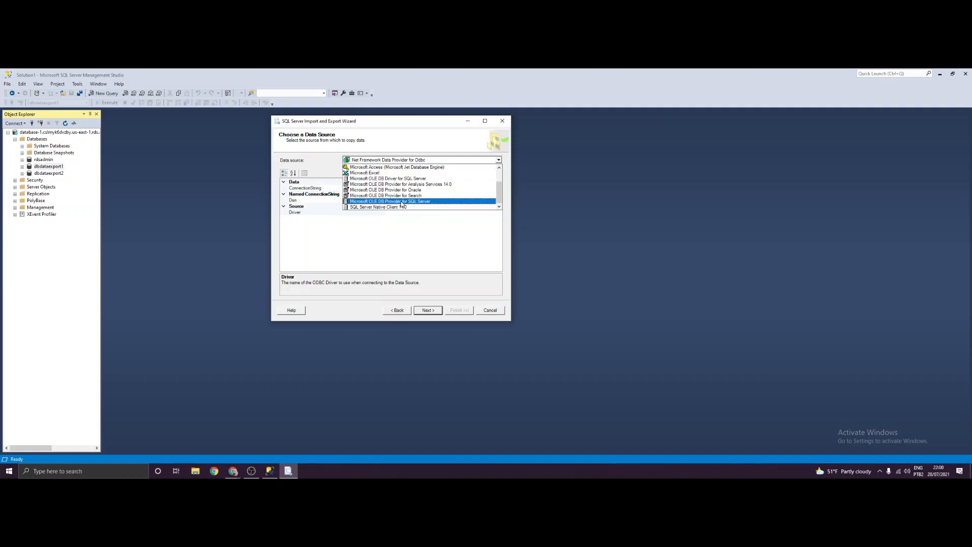
left_click(388, 203)
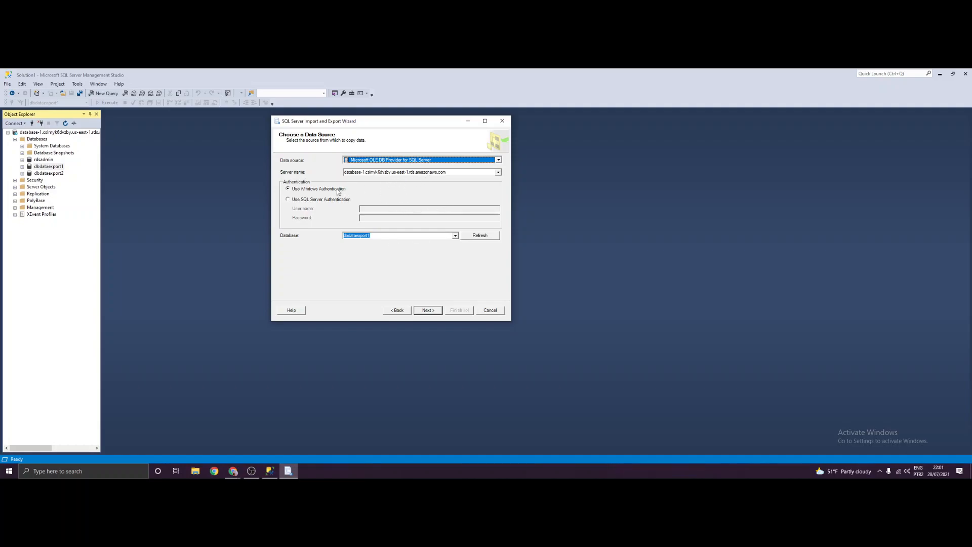
- Use SQL Server Authentication with the SQL login name, keep database dbdataexport1, and continue
left_click(288, 199)
left_click(289, 189)
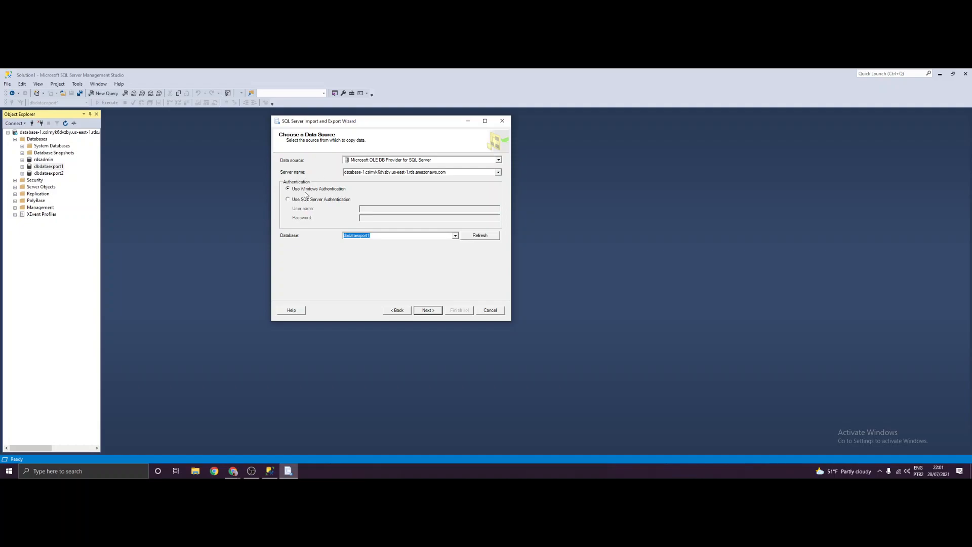
left_click(288, 199)
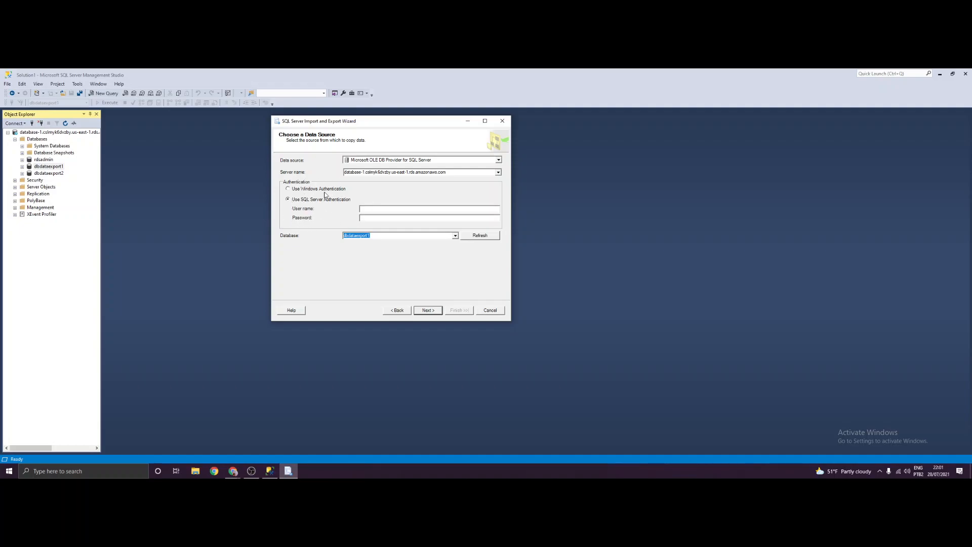
left_click(379, 209)
type("admin")
left_click(366, 236)
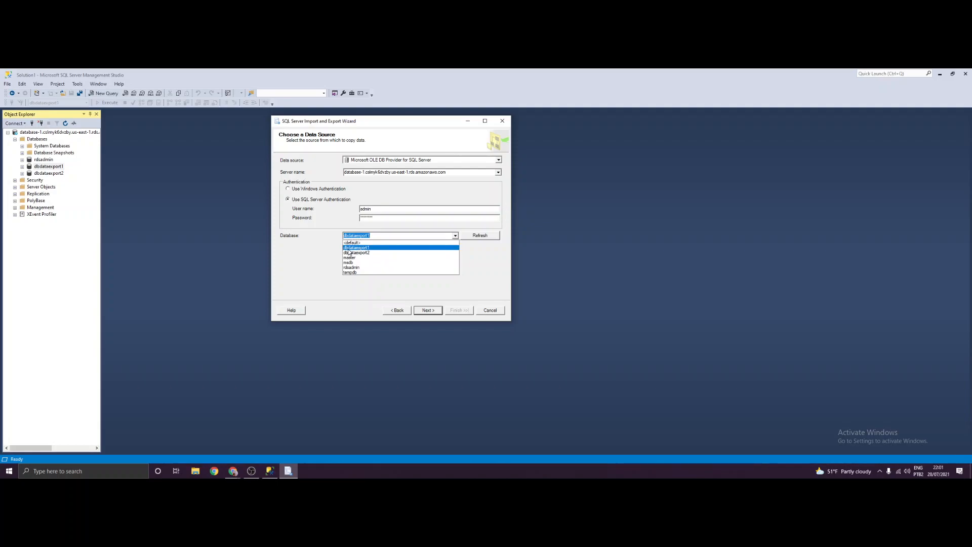
left_click(348, 248)
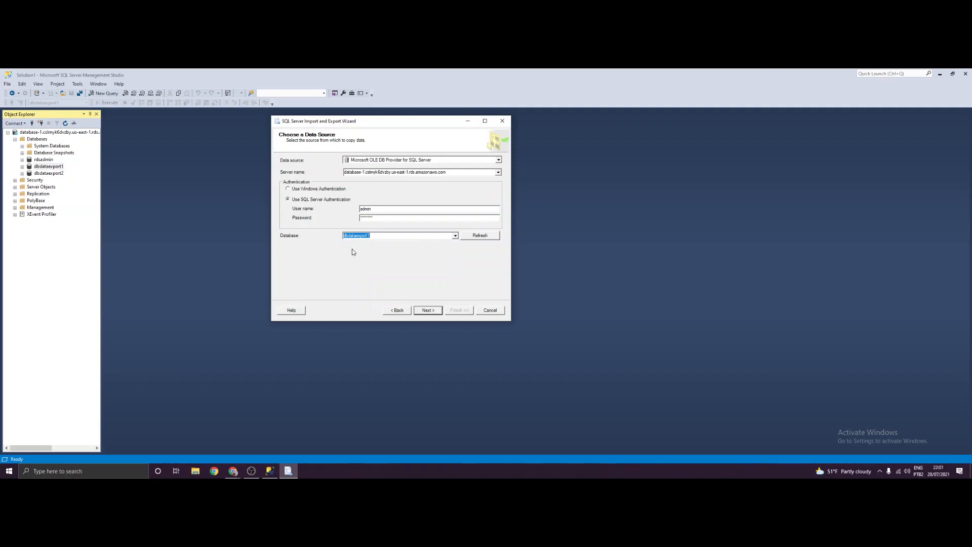
left_click(387, 237)
left_click(424, 310)
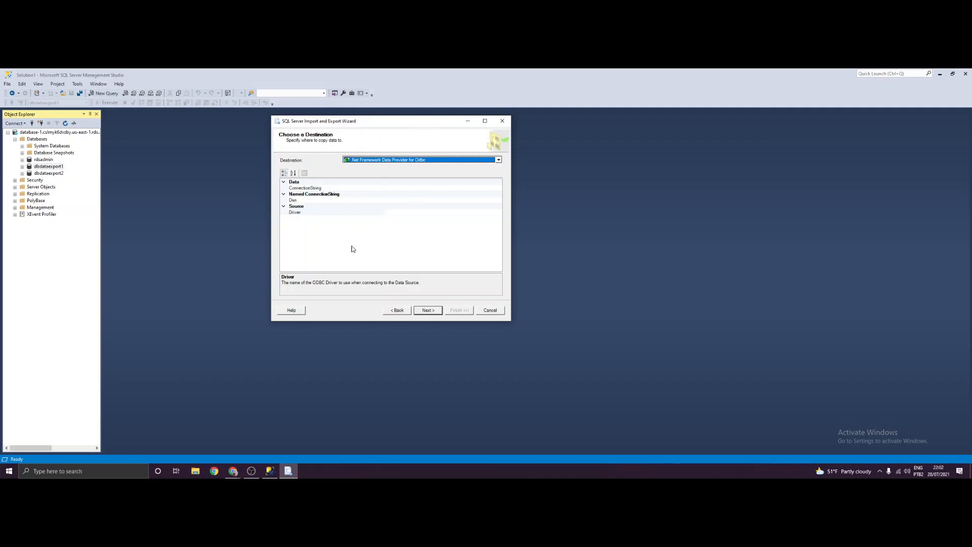
- Set the destination to Microsoft OLE DB Provider for SQL Server using SQL Server Authentication
left_click(498, 161)
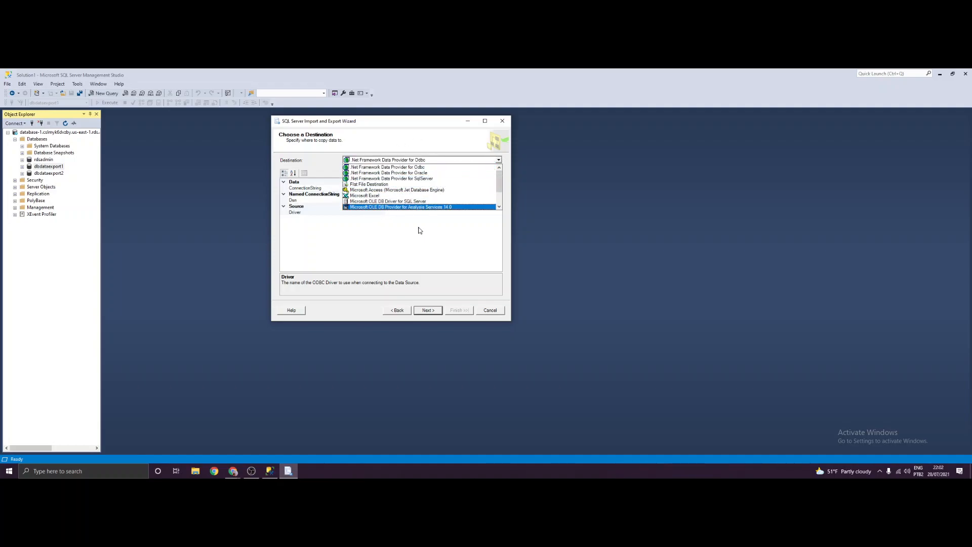
scroll(424, 192, "down", 1)
scroll(424, 192, "down", 1)
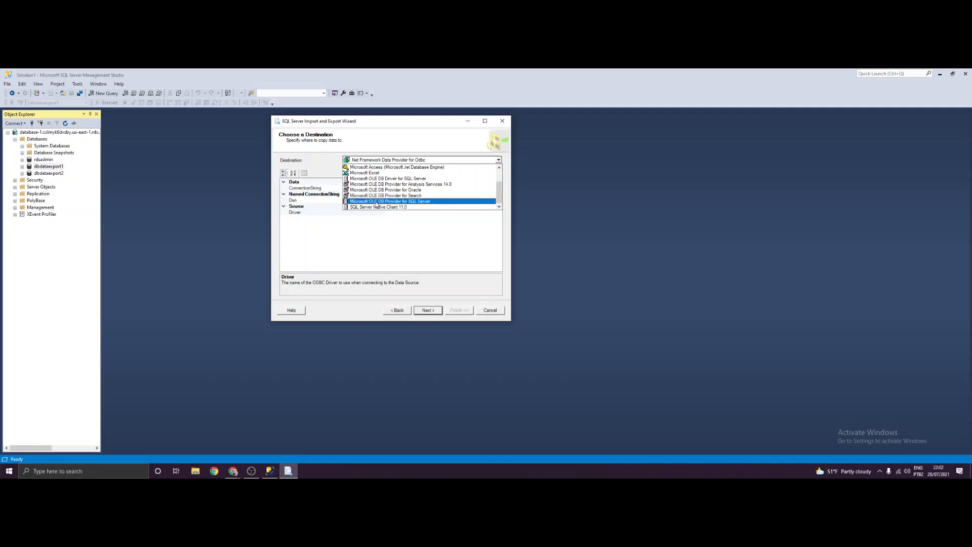
left_click(431, 201)
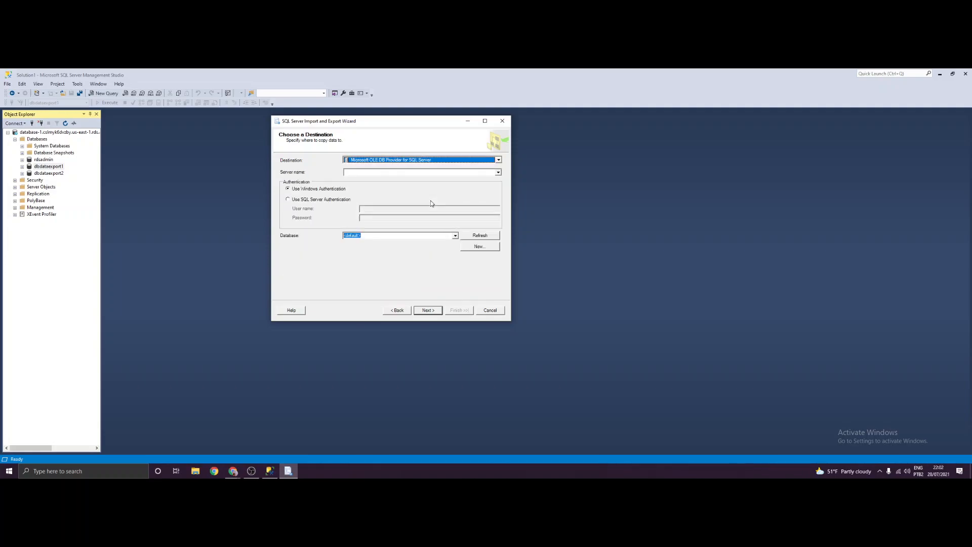
left_click(301, 200)
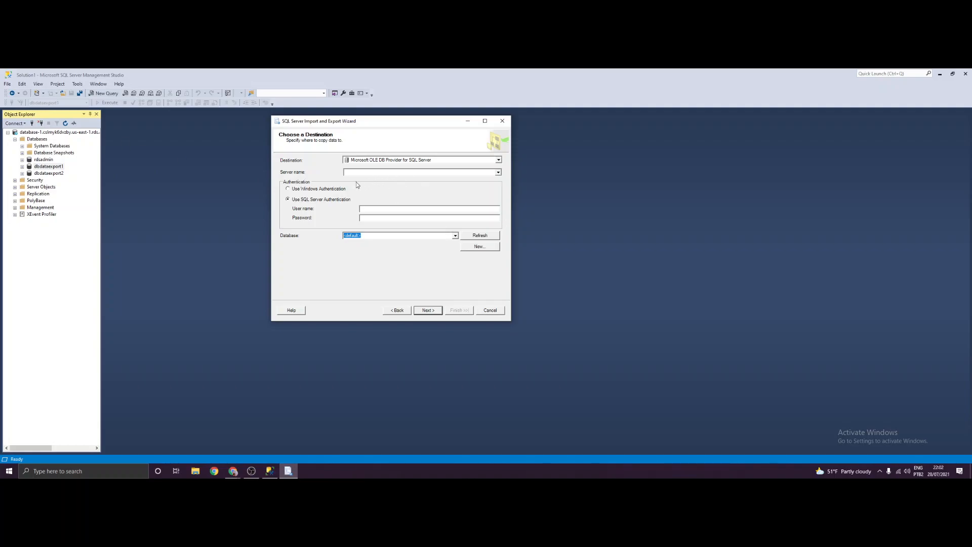
left_click(124, 237)
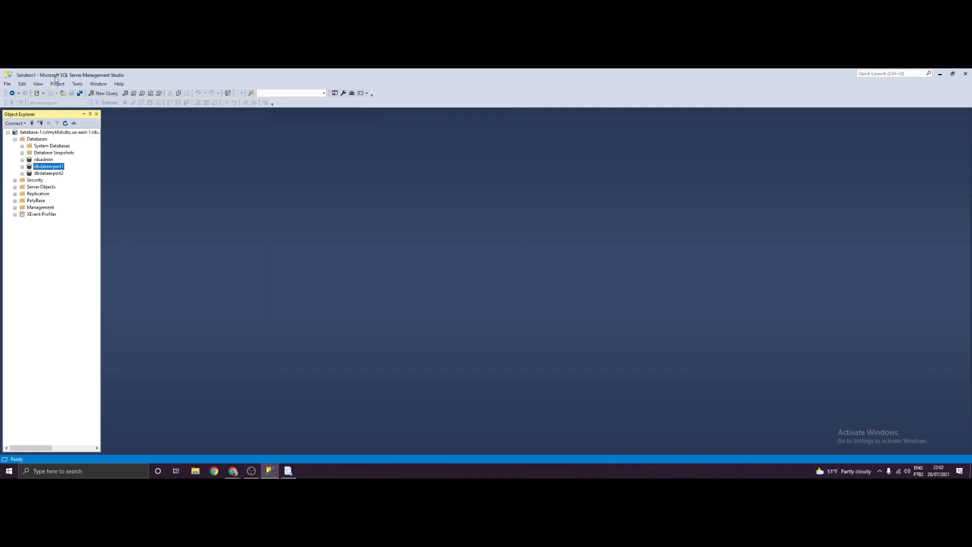
- Check Object Explorer's Connect to Server details, cancel, and return to the repositioned wizard
left_click(32, 123)
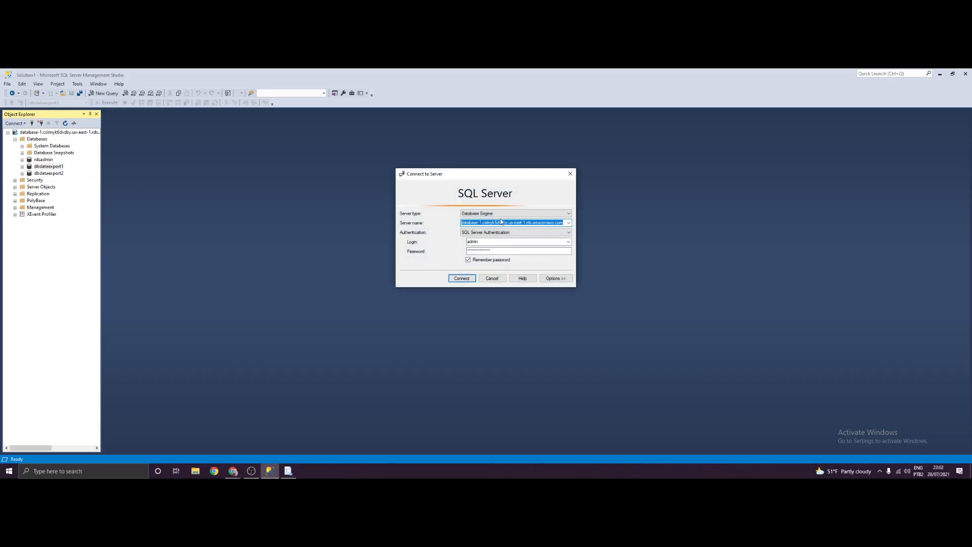
left_click(492, 278)
left_click(288, 471)
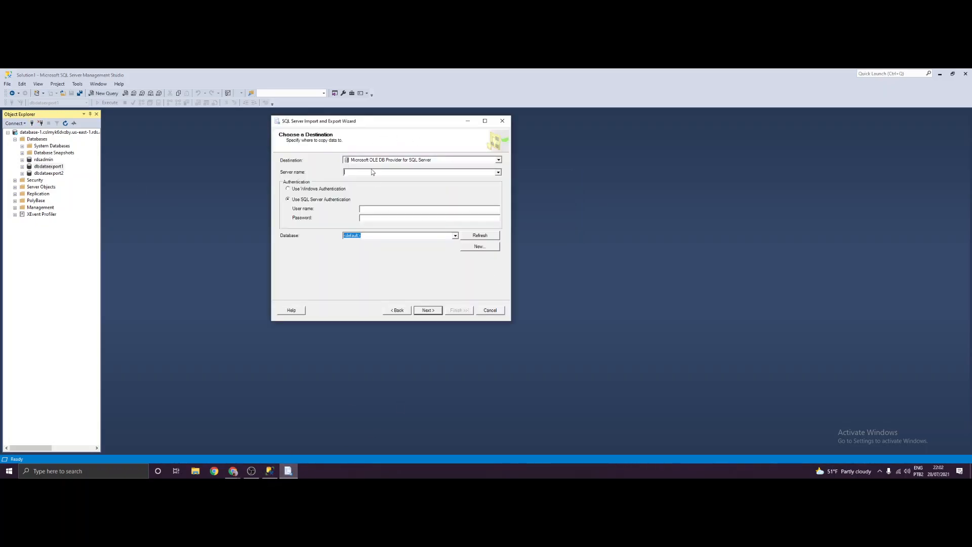
left_click_drag(342, 122, 359, 148)
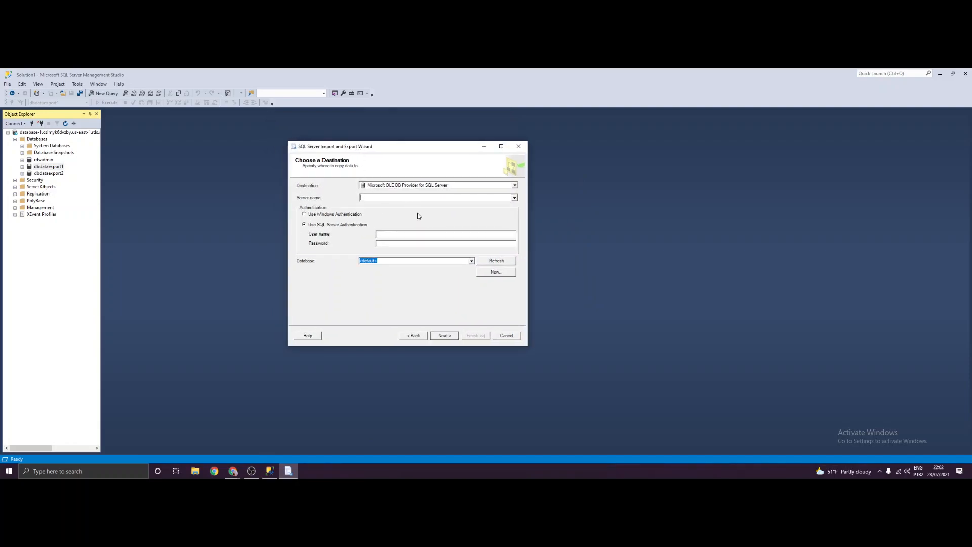
- Paste the RDS server name, enter the SQL login, pick dbdataexport2 as destination database, and continue
type("database-1.cslmyk6dvzby.us-east-1.rds.amazonaws.com")
type("admin")
left_click(471, 262)
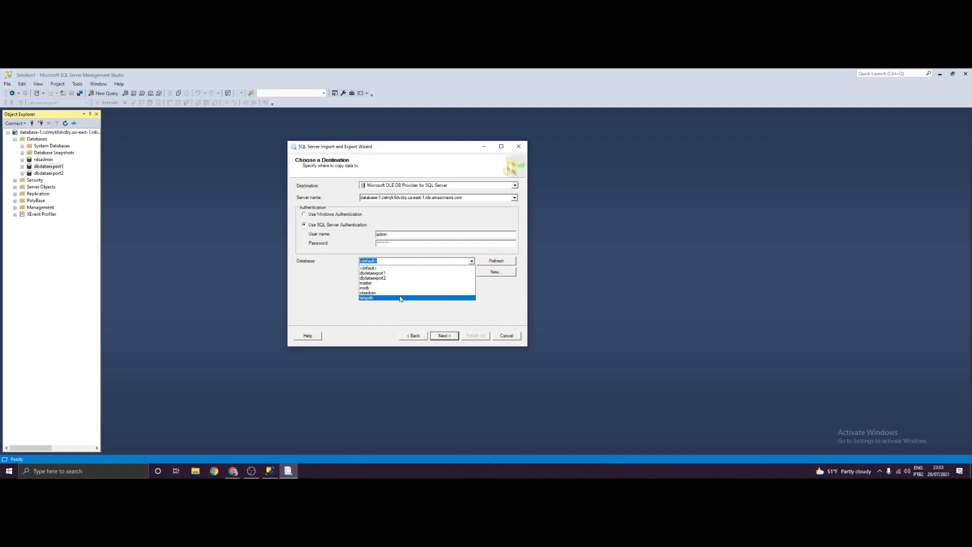
left_click(377, 278)
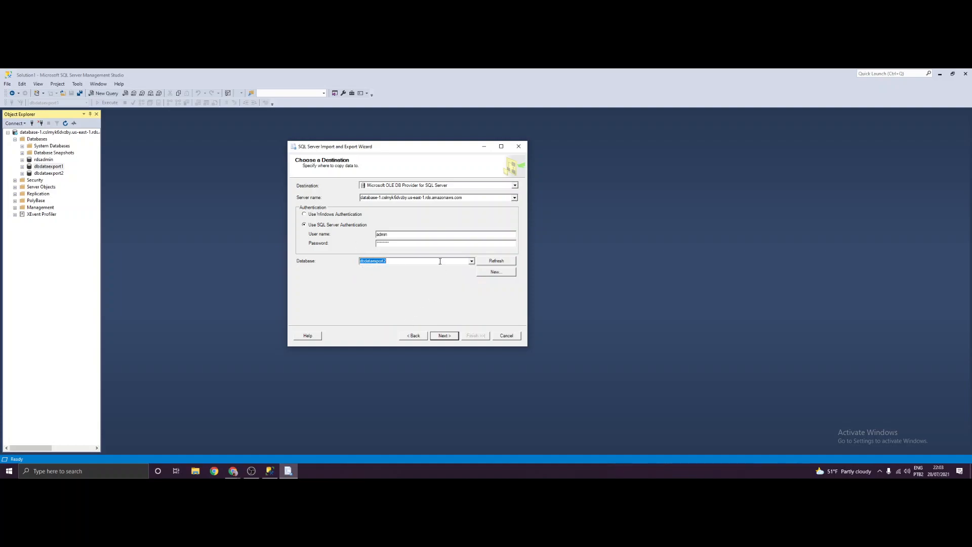
left_click(450, 336)
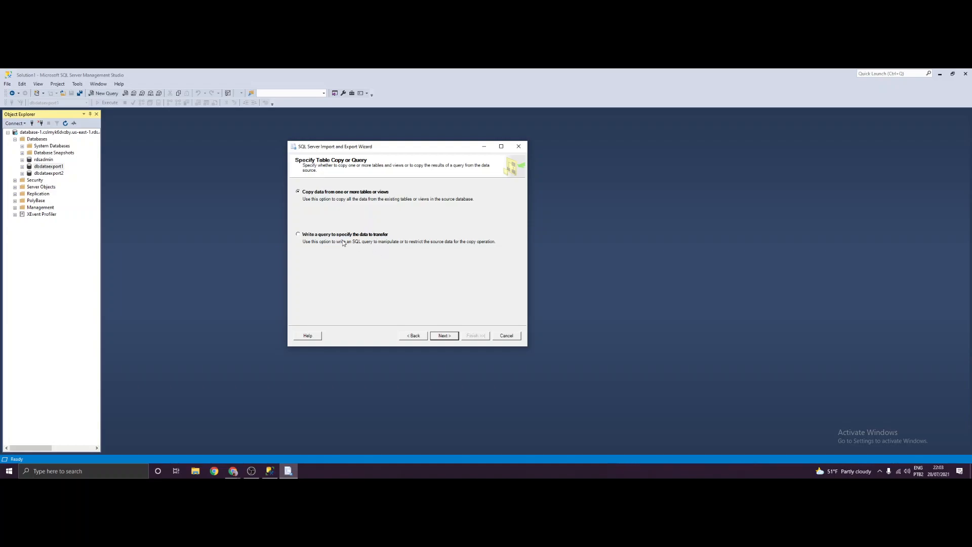
- Keep 'Copy data from one or more tables or views' instead of a query and continue
left_click(324, 234)
left_click(349, 191)
left_click(449, 337)
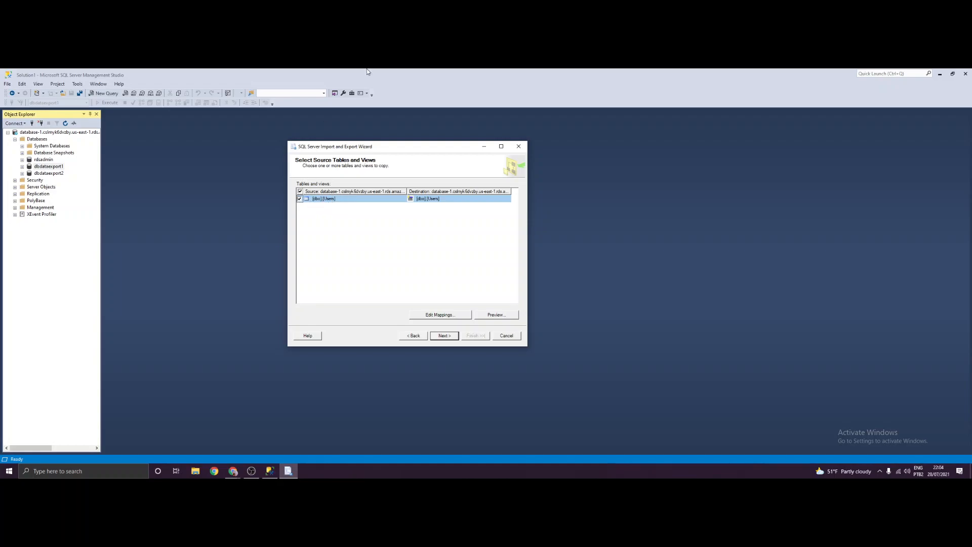
- Keep [dbo].[Users] ticked for copying with destination dbo.Users
left_click(300, 199)
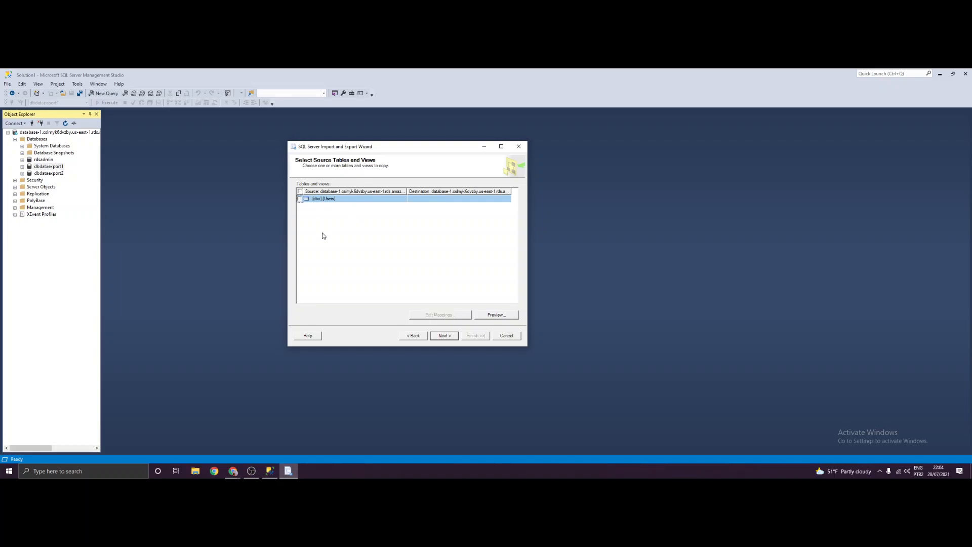
left_click(300, 199)
left_click(351, 200)
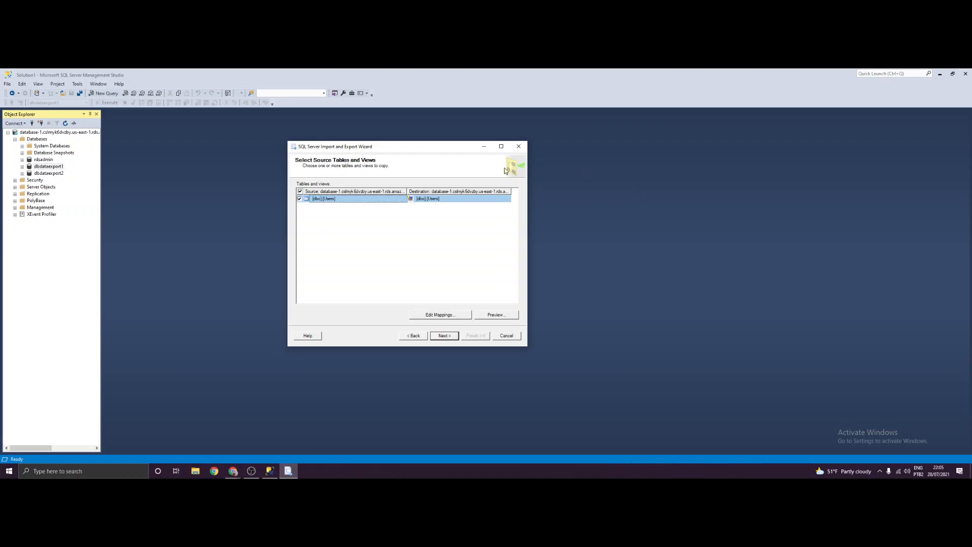
left_click(450, 199)
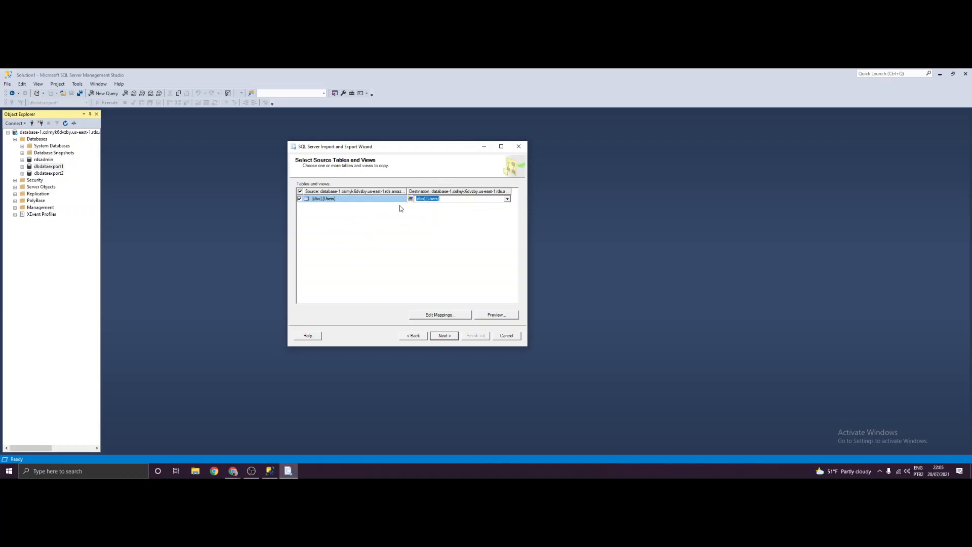
left_click(438, 200)
left_click(436, 220)
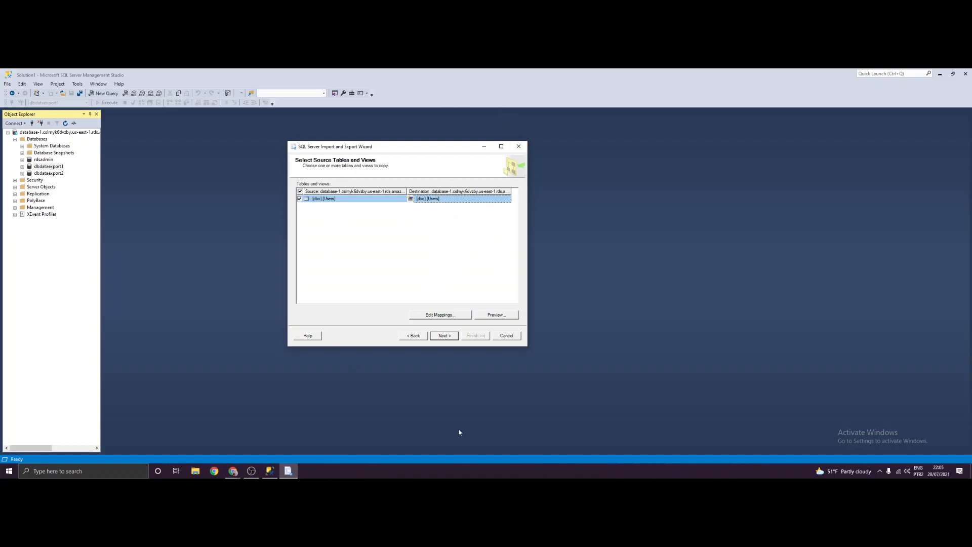
- Preview the Users table's single row, close the preview, and continue to run options
left_click(492, 317)
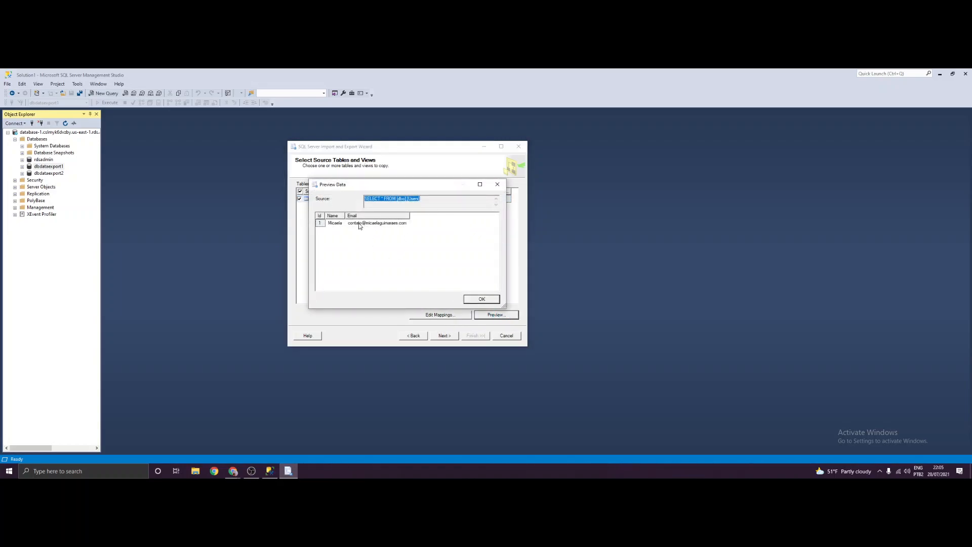
left_click(378, 198)
left_click_drag(441, 200, 356, 194)
left_click(384, 200)
double_click(414, 200)
left_click(418, 250)
left_click(497, 185)
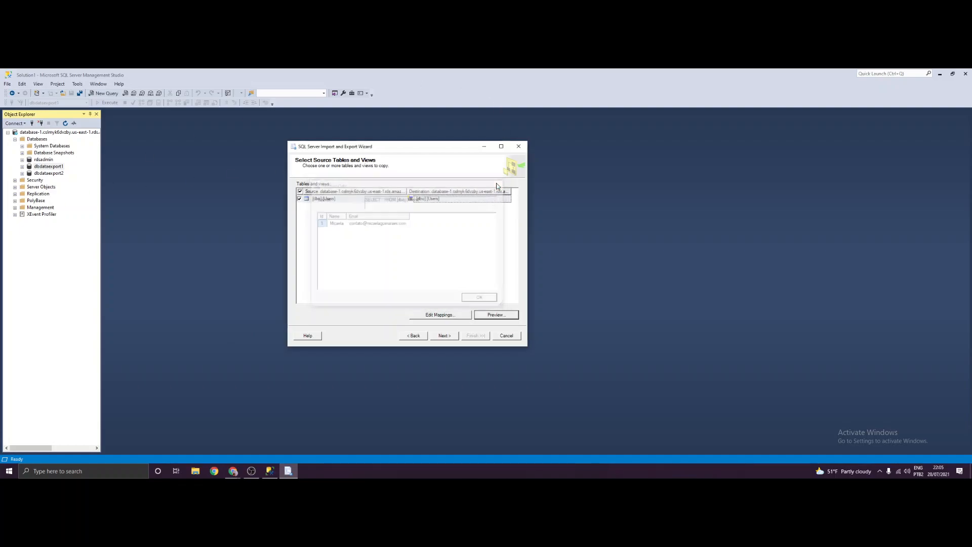
left_click(361, 221)
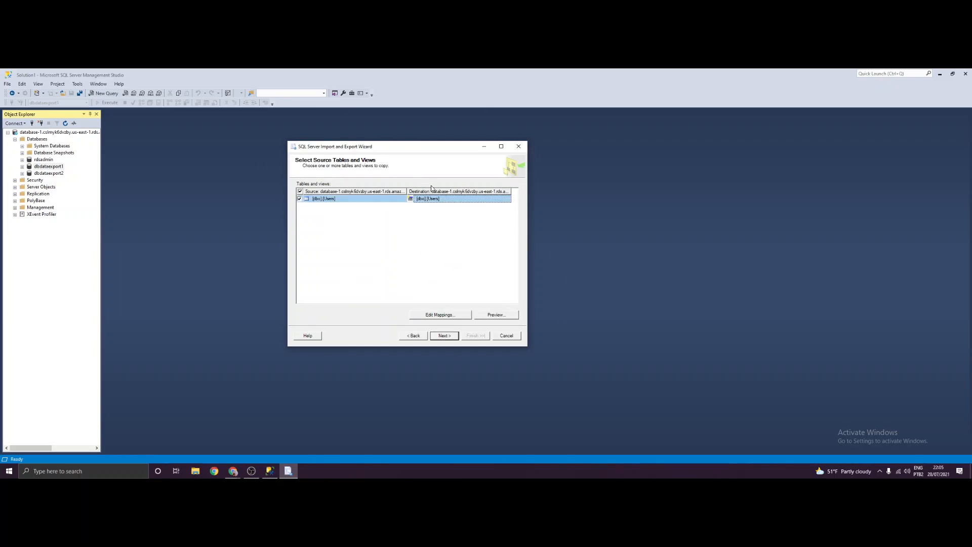
left_click(452, 337)
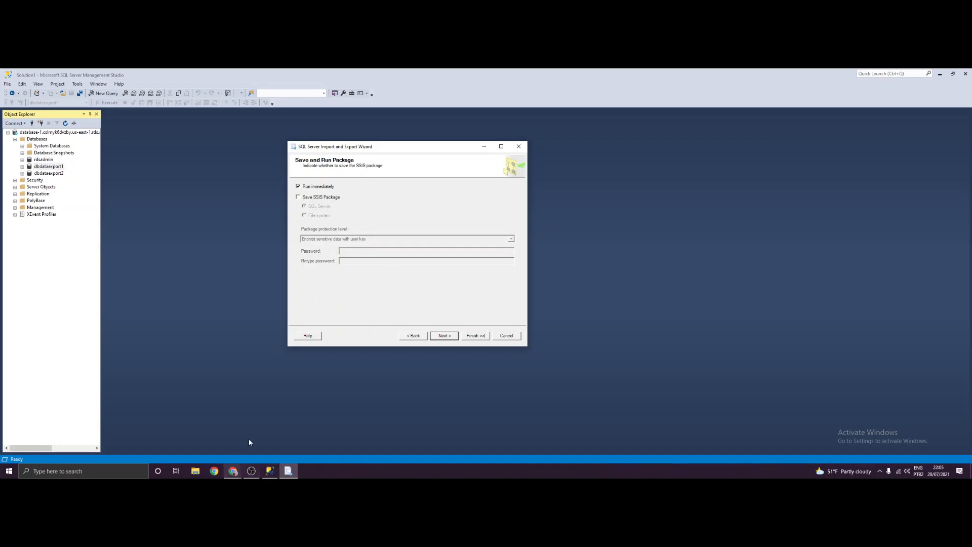
- Reach the Complete the Wizard summary and review its source, destination and copied dbo.Users table
left_click(450, 336)
left_click_drag(322, 186, 416, 267)
left_click(421, 273)
left_click_drag(419, 302, 268, 123)
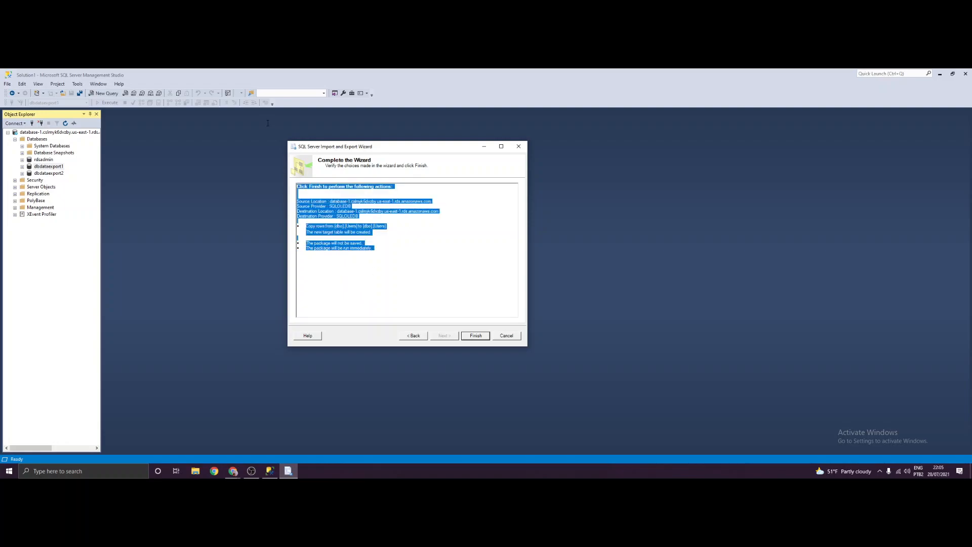
left_click(417, 215)
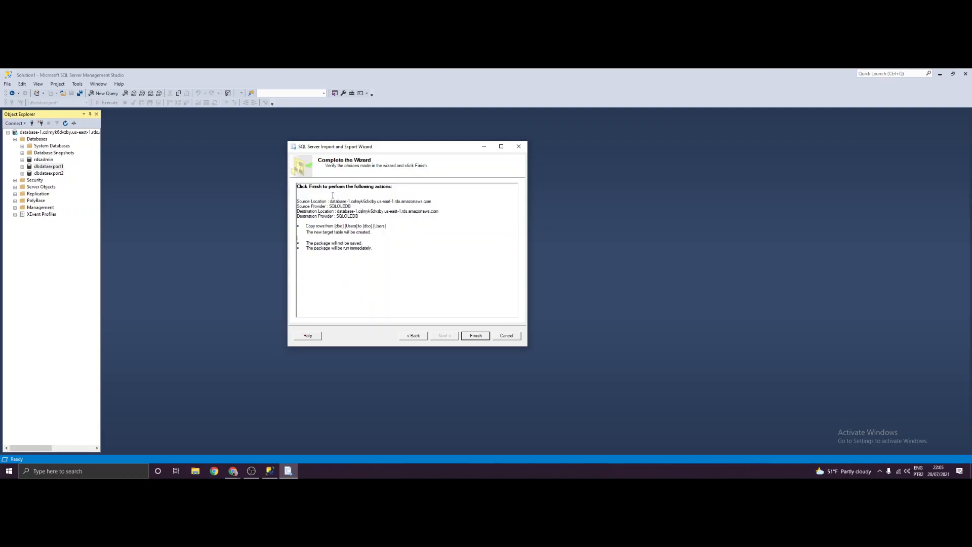
left_click_drag(342, 203, 372, 233)
left_click(371, 248)
left_click(369, 256)
mouse_move(335, 226)
left_mouse_down()
mouse_move(306, 226)
mouse_move(324, 228)
left_mouse_up()
left_click(358, 228)
left_click(329, 235)
- Run the export and check each step reports Success with 1 row transferred to dbo.Users
left_click(477, 336)
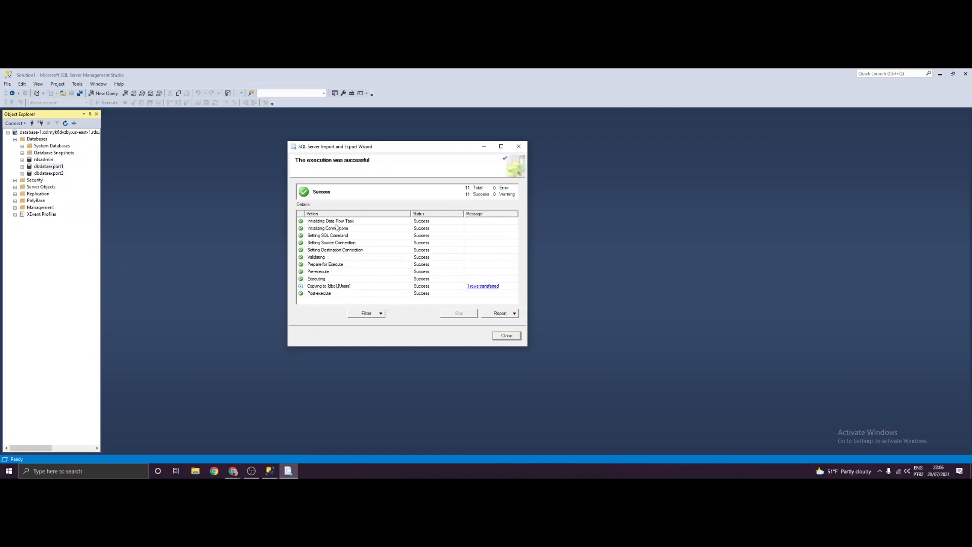
left_click(391, 223)
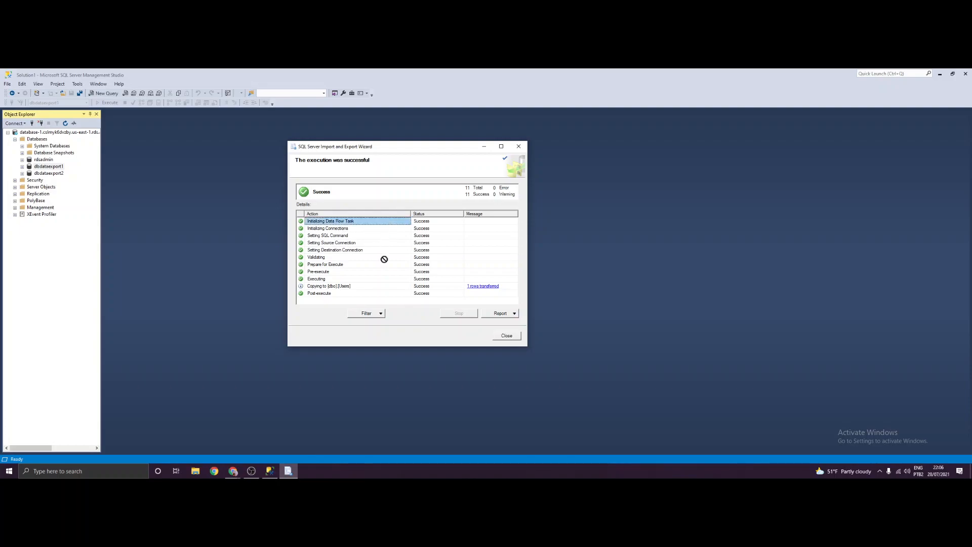
left_click(366, 279)
left_click(345, 231)
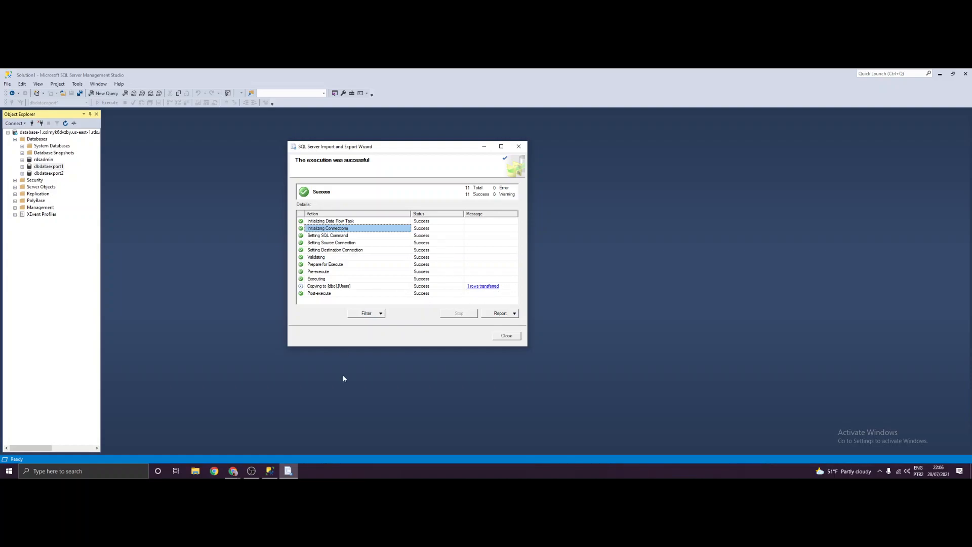
- Close the wizard and select dbo.Users under dbdataexport2 > Tables in Object Explorer
left_click(507, 337)
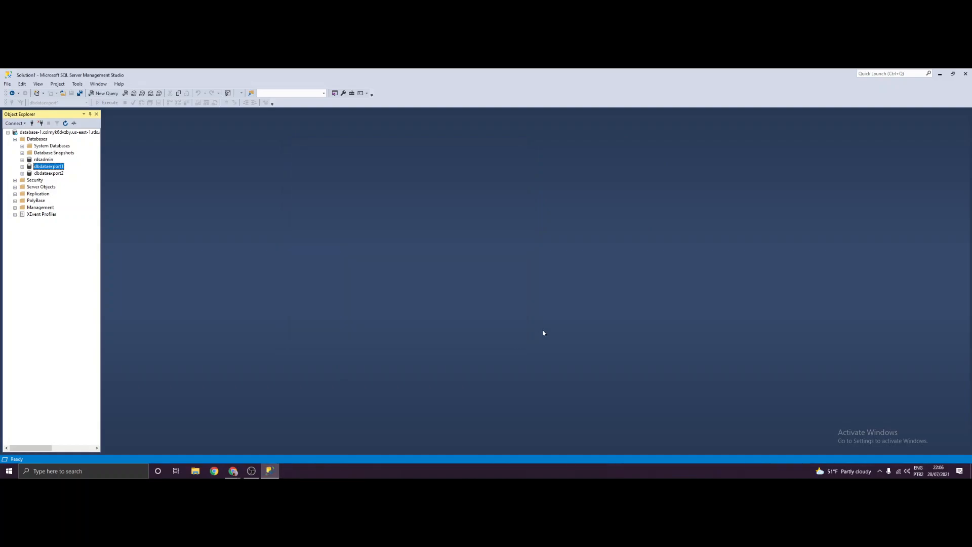
left_click(22, 173)
left_click(29, 186)
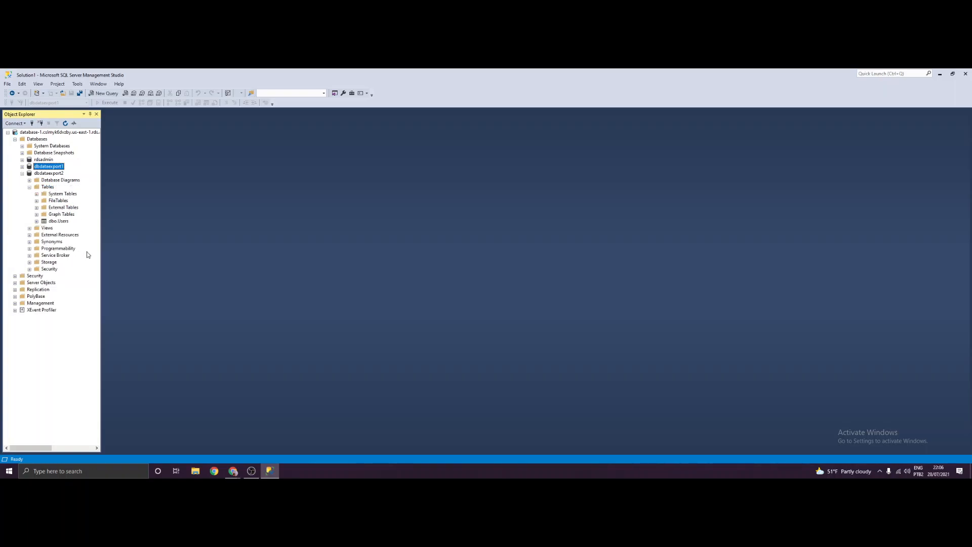
left_click(59, 222)
- View dbo.Users via Edit Top 200 Rows with the Email column widened, then close it and switch to OBS
right_click(65, 222)
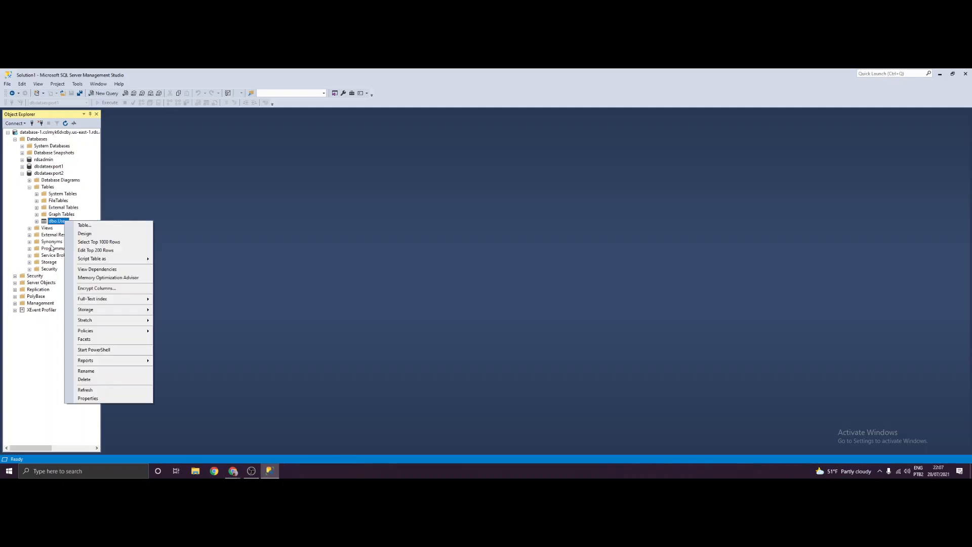
left_click(110, 252)
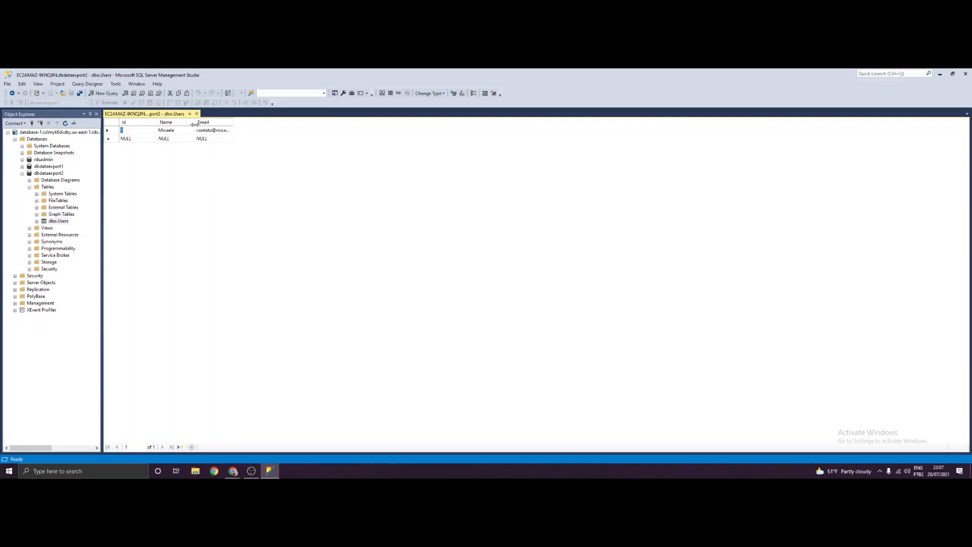
left_click_drag(233, 123, 257, 123)
left_click(197, 114)
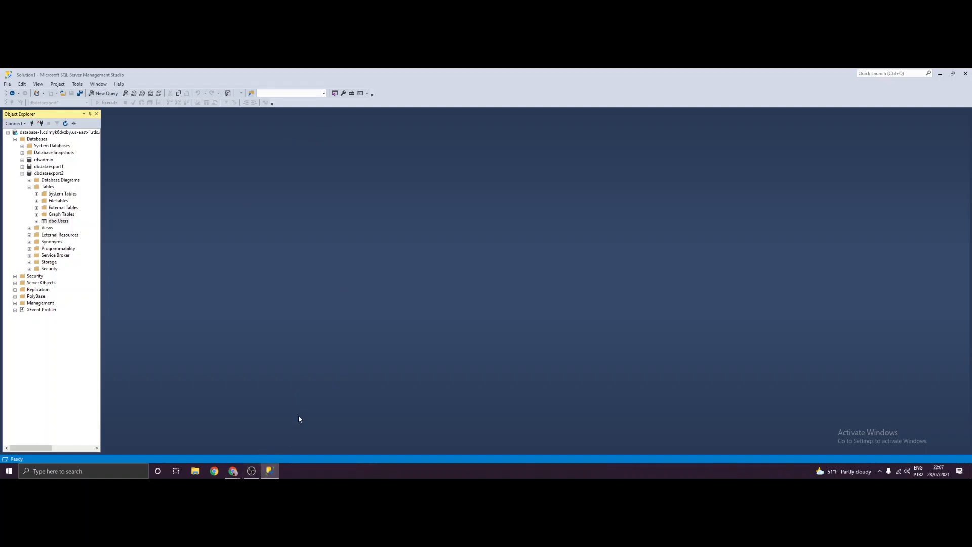
left_click(252, 470)
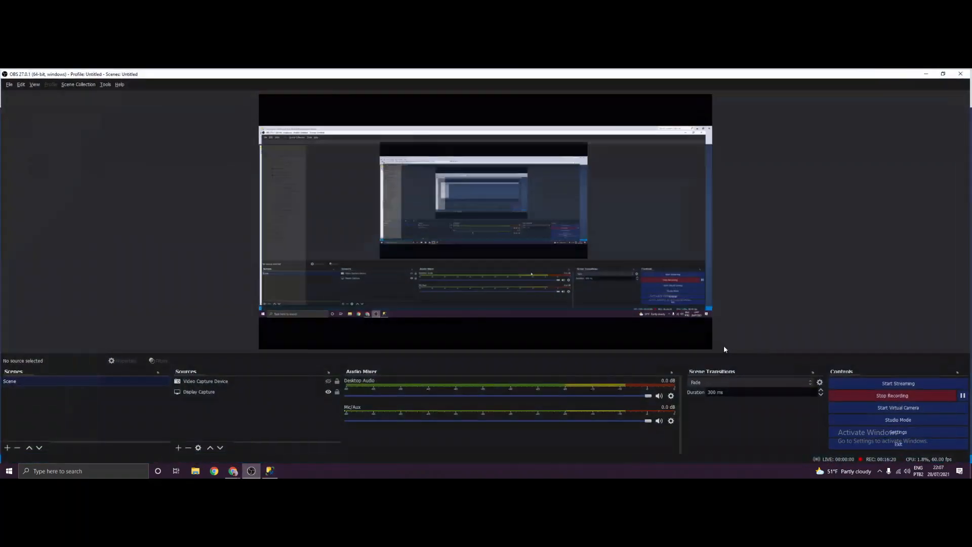